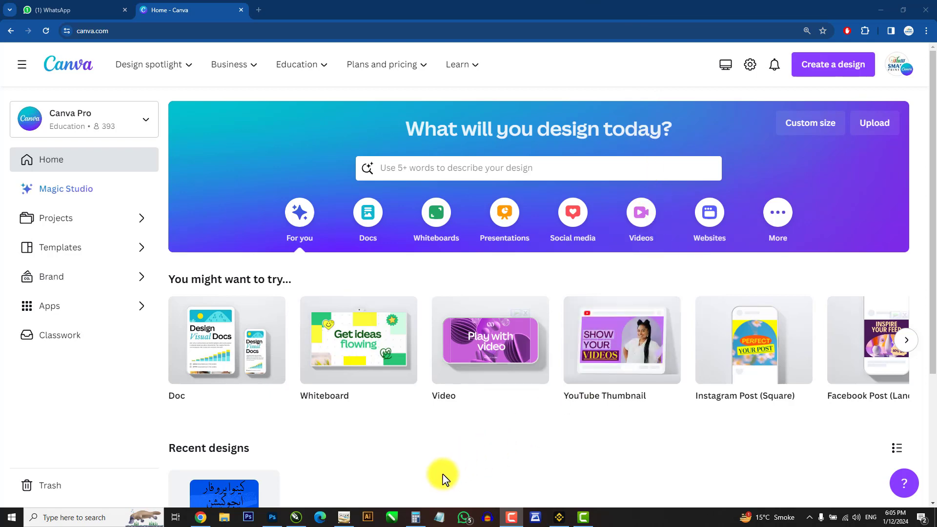
Step: Open the templates gallery and browse the featured template sections
left_click(55, 252)
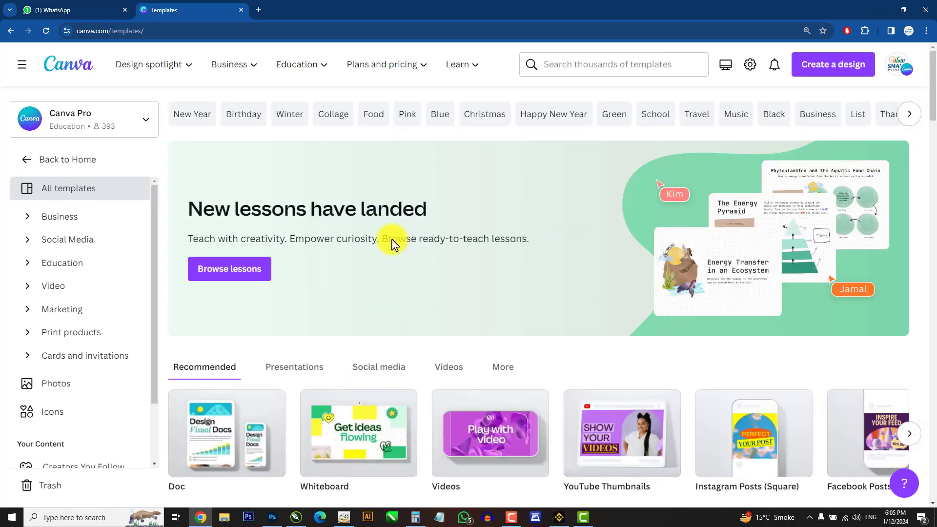
scroll(488, 395, "down", 2)
scroll(493, 409, "down", 5)
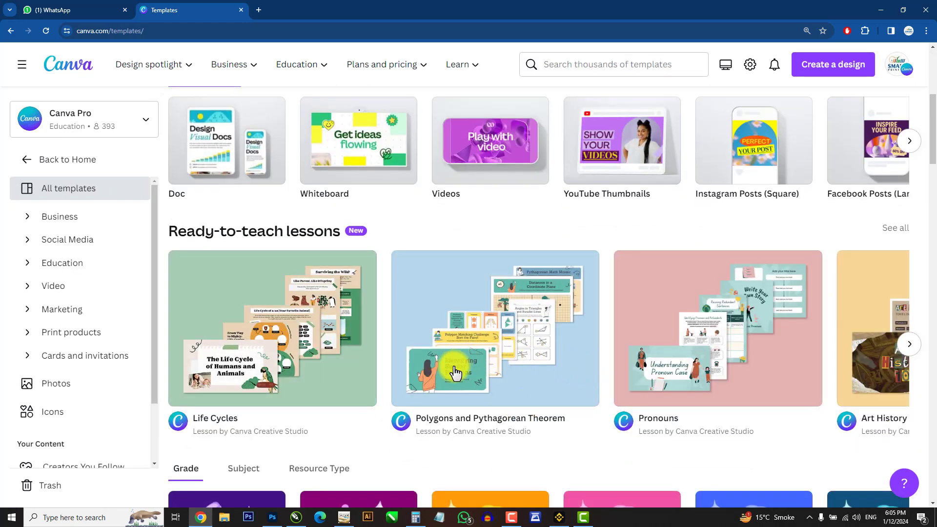
scroll(454, 370, "down", 6)
scroll(547, 377, "down", 6)
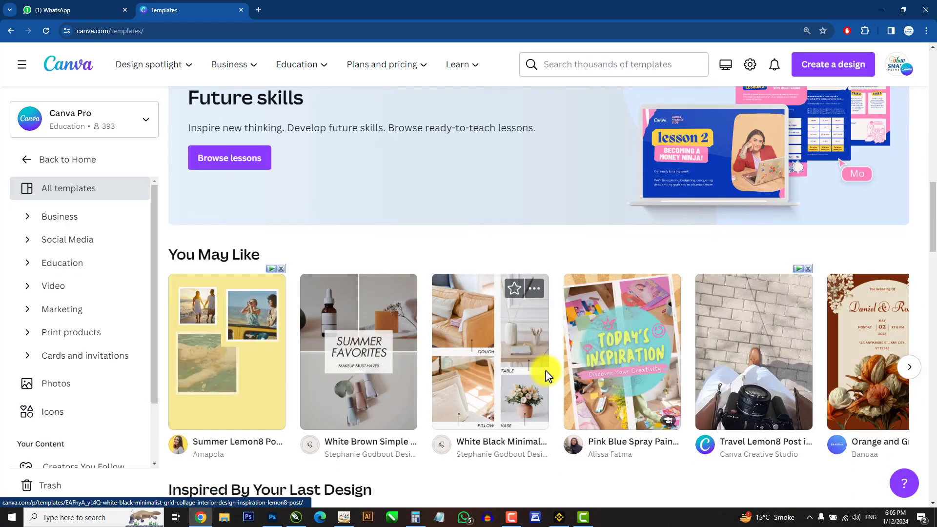
scroll(543, 376, "up", 15)
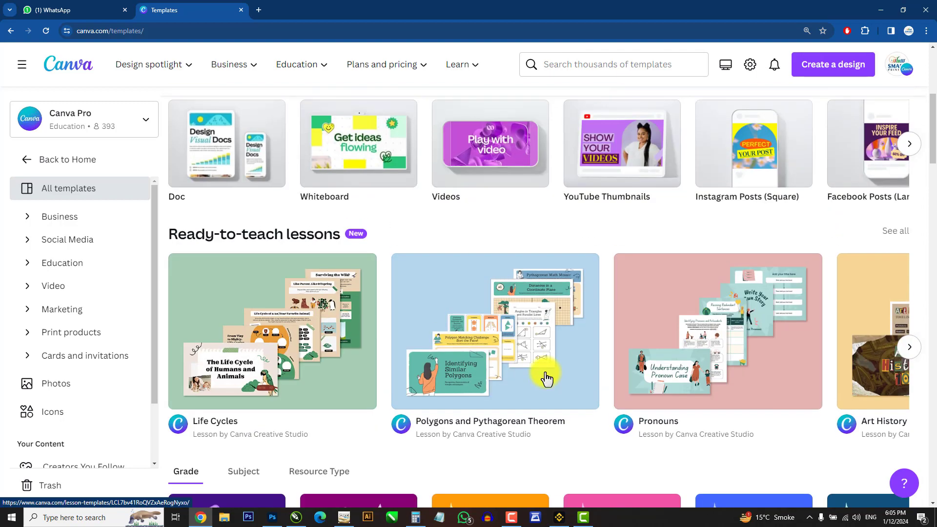
Step: Search the templates for pizza
left_click(590, 66)
type("pizza")
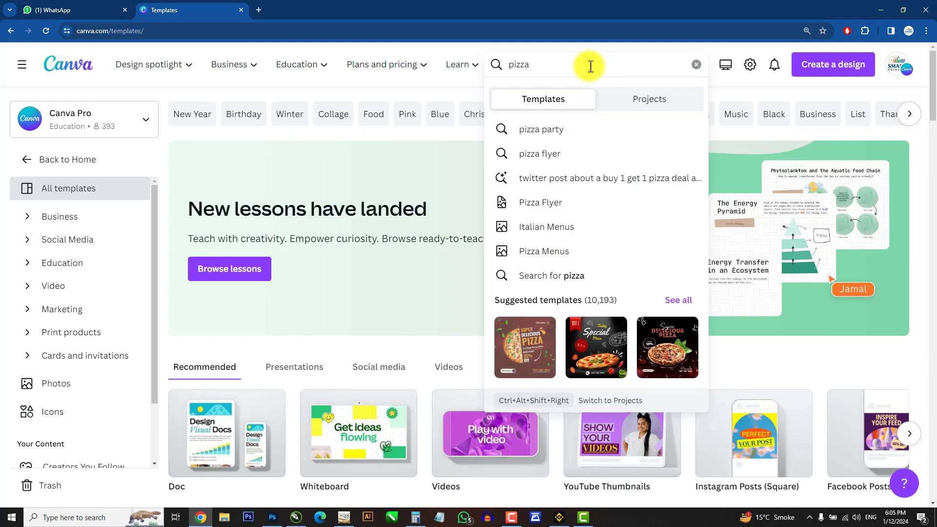
key("Return")
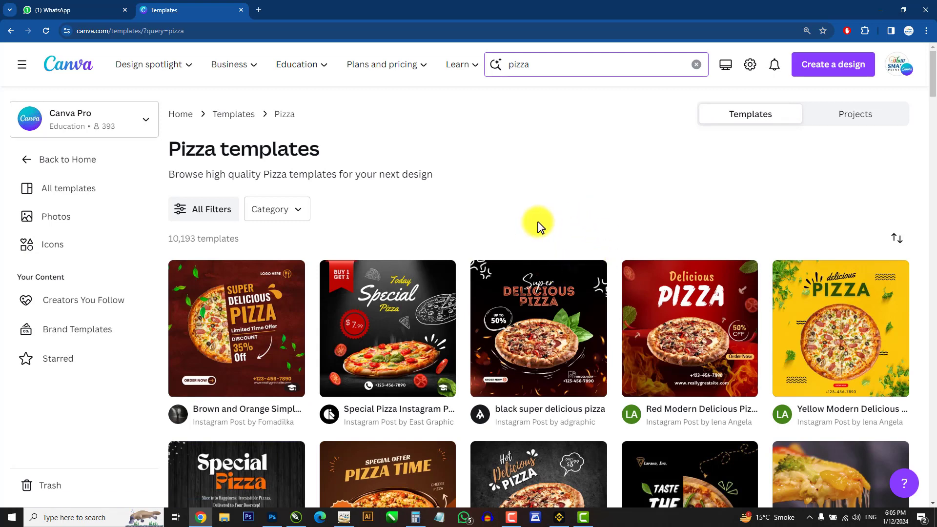
Step: Open the 'black super delicious pizza' template and start customizing it
scroll(545, 225, "down", 1)
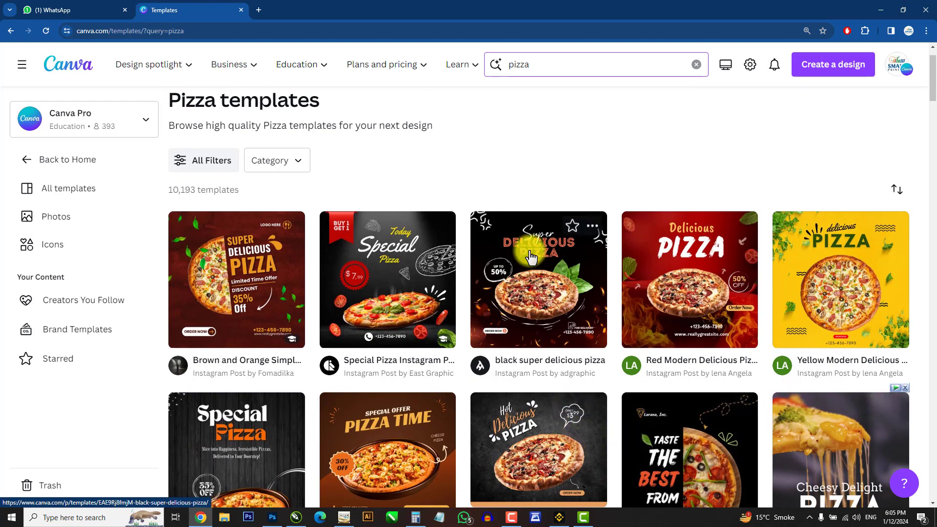
left_click(529, 286)
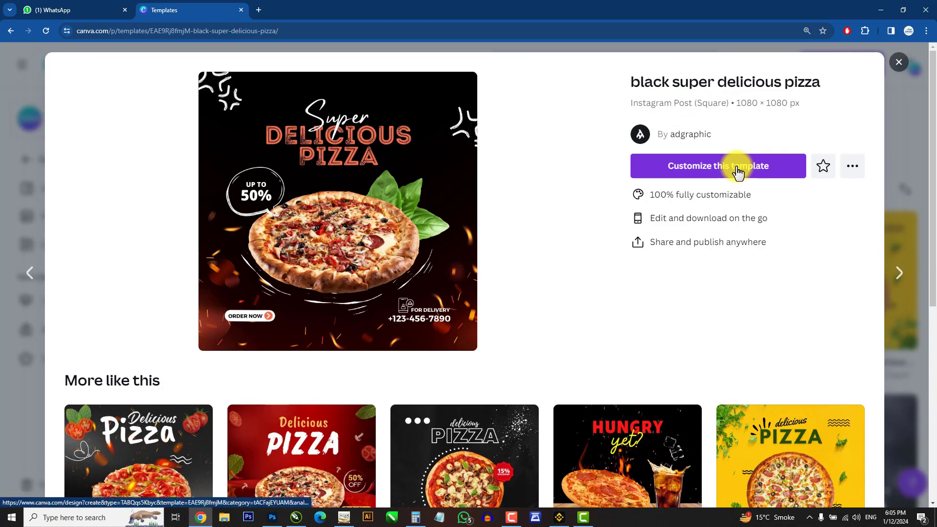
left_click(683, 169)
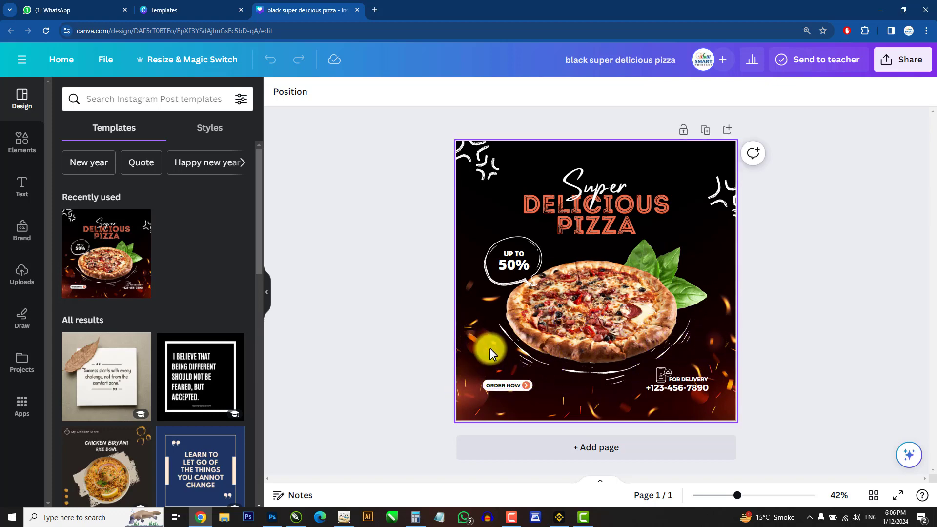
Step: Replace the headline word DELICIOUS with CHEESIOUS
left_click(579, 157)
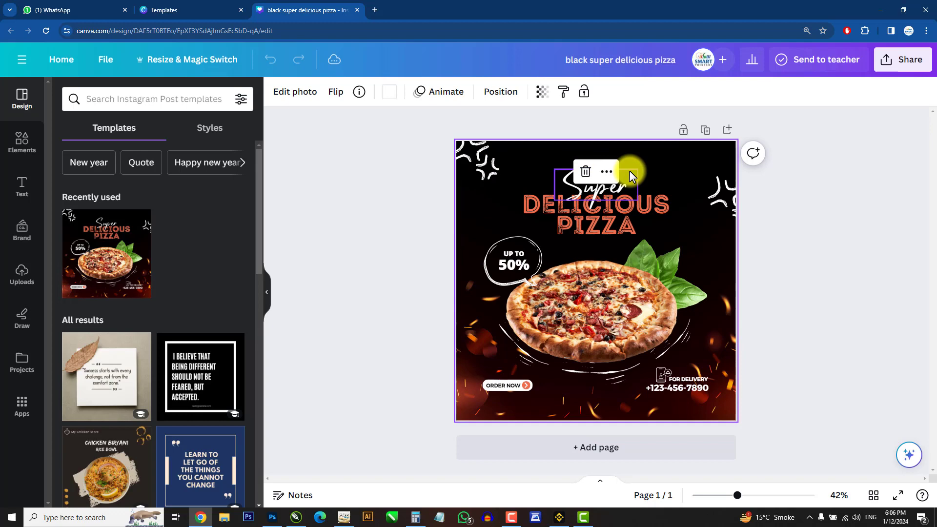
left_click(784, 220)
left_click(665, 153)
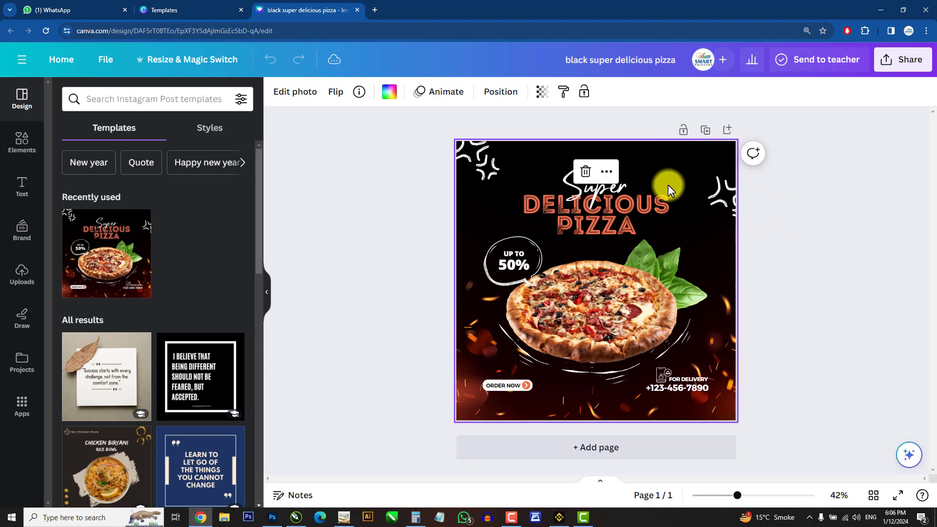
left_click(679, 147)
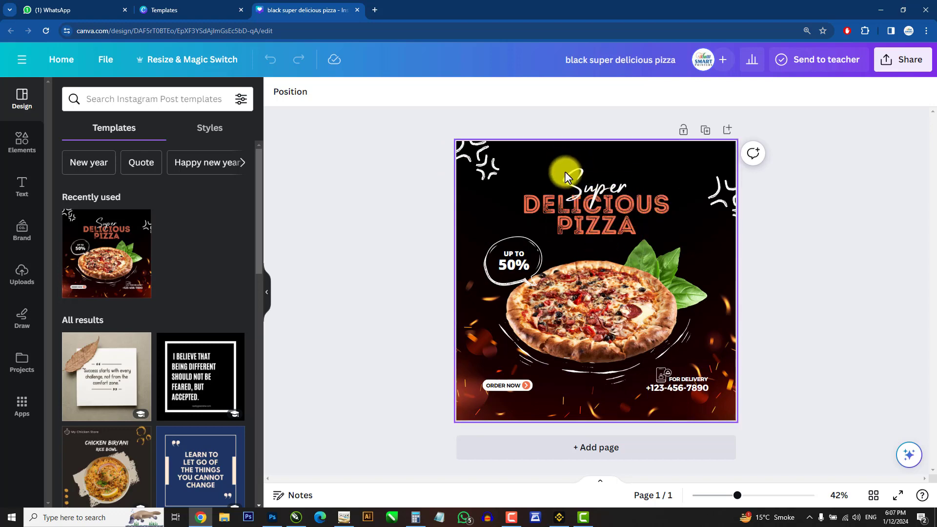
left_click(632, 200)
left_click(647, 201)
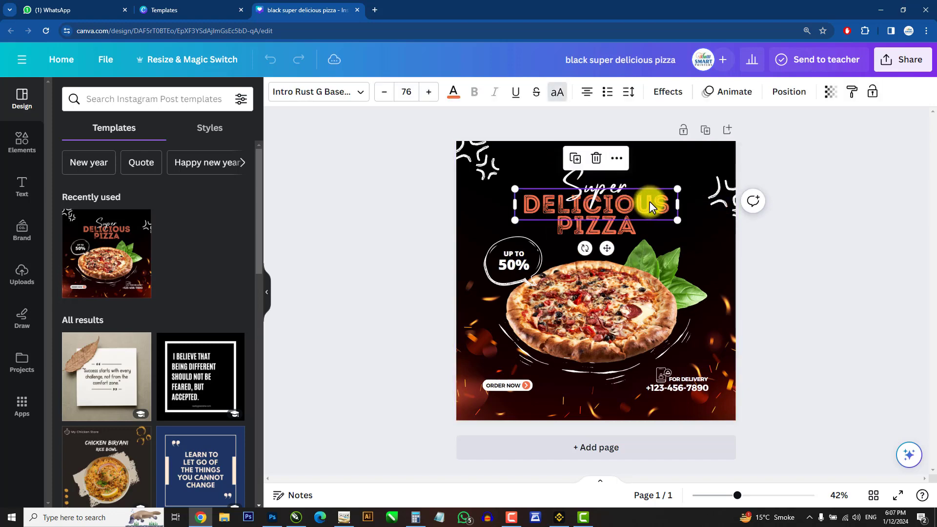
left_click(648, 202)
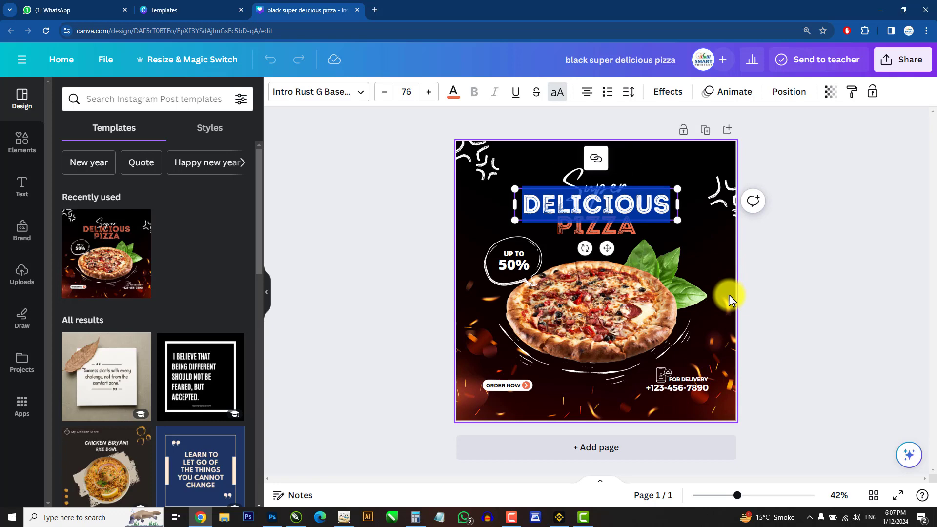
key("BackSpace")
type("CHEES")
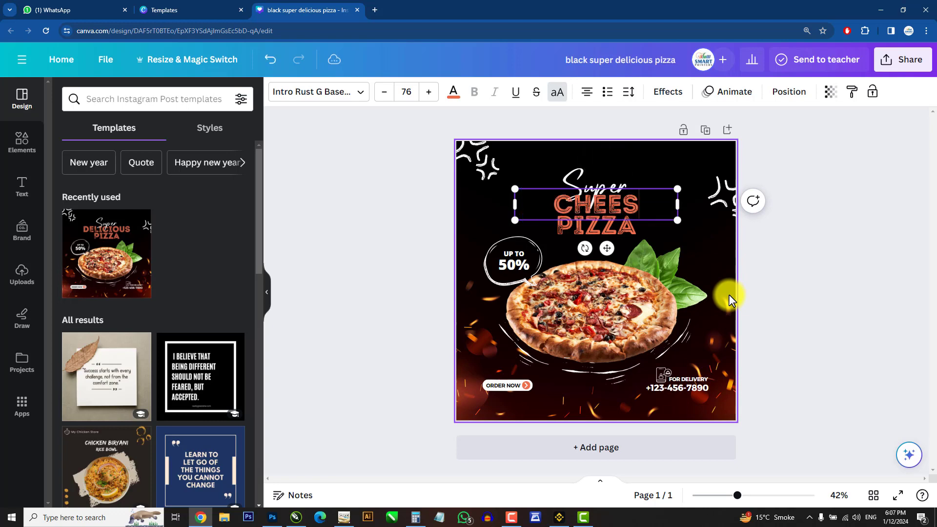
type("IOUS")
left_click(860, 364)
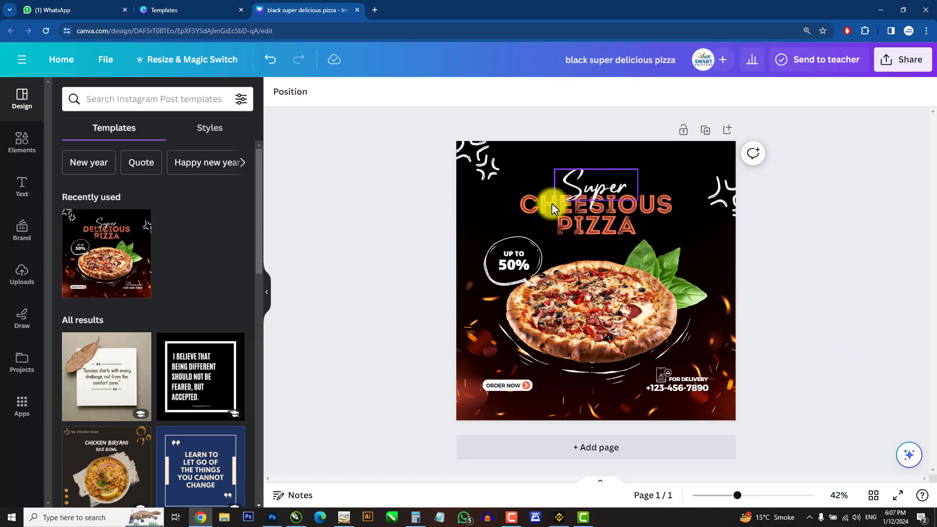
Step: Enlarge the PIZZA heading text to font size 106
left_click(616, 224)
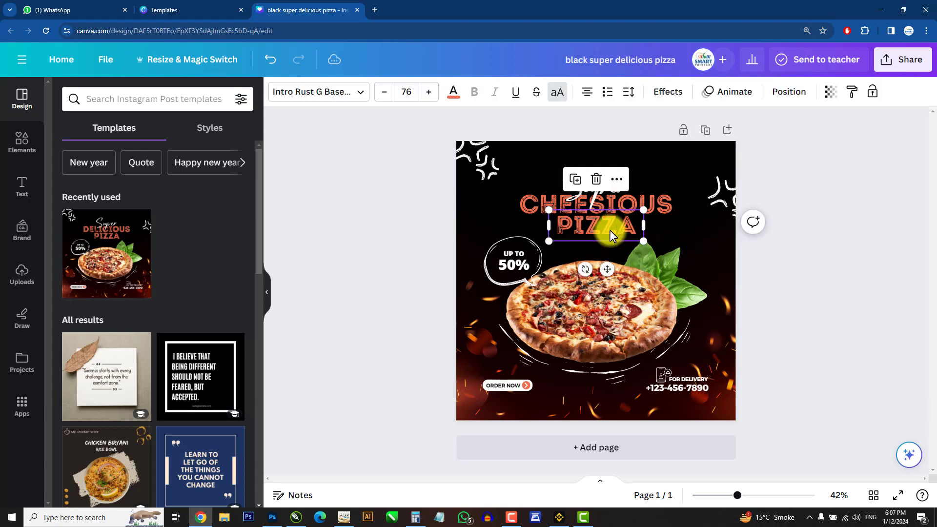
left_click_drag(644, 245, 633, 228)
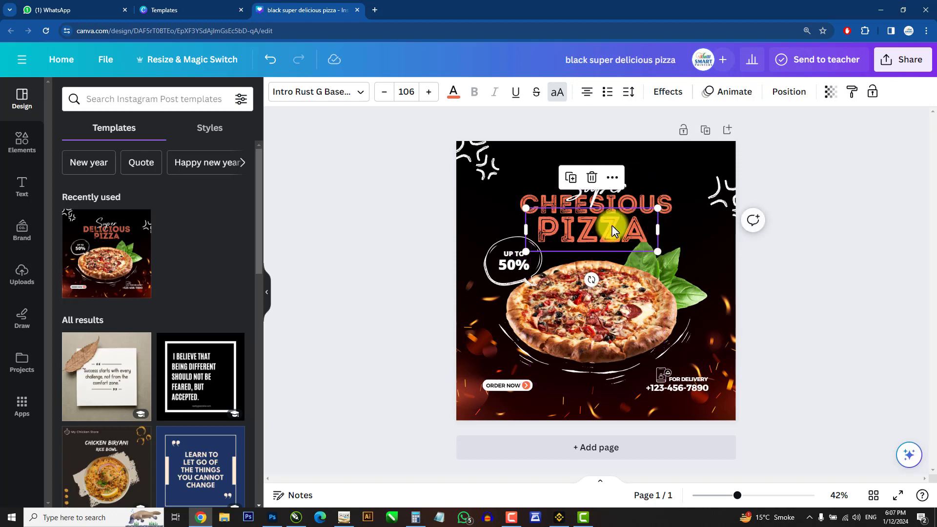
left_click(804, 320)
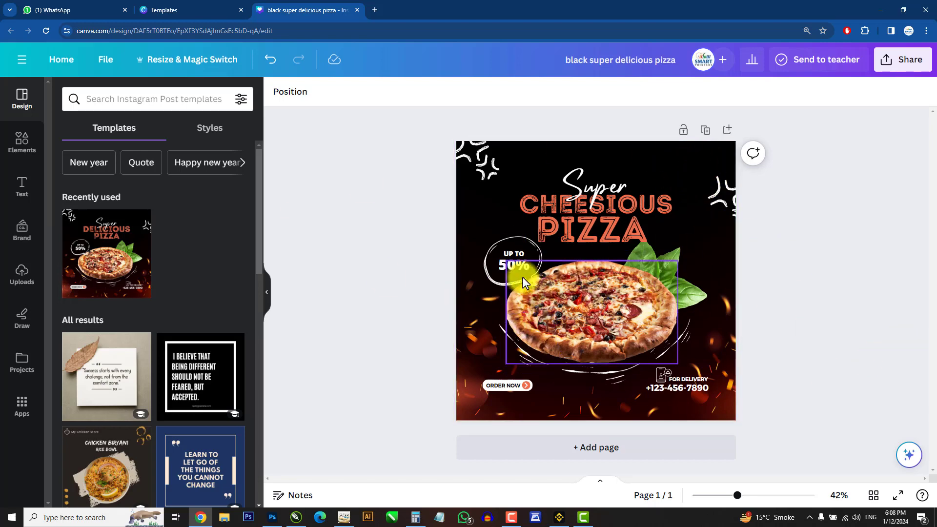
Step: Try to resize the basil leaf beside the pizza
left_click(508, 266)
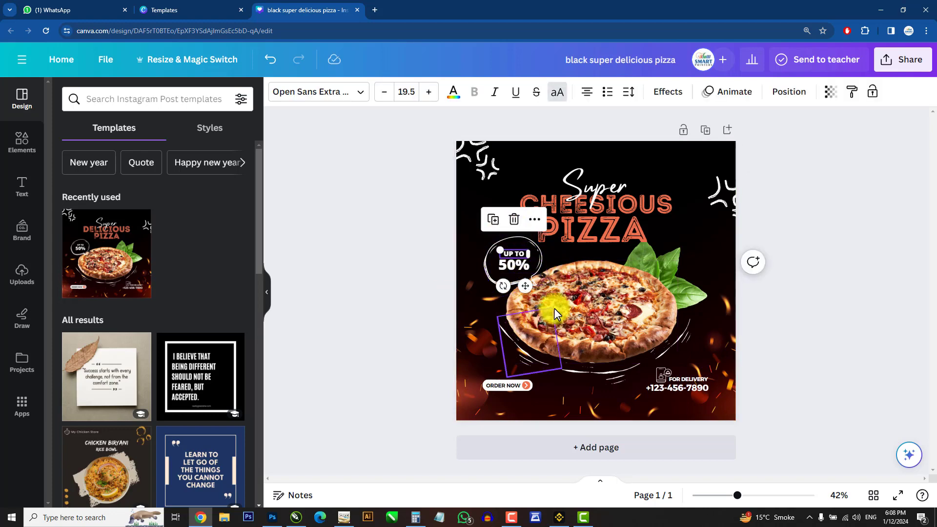
left_click(869, 251)
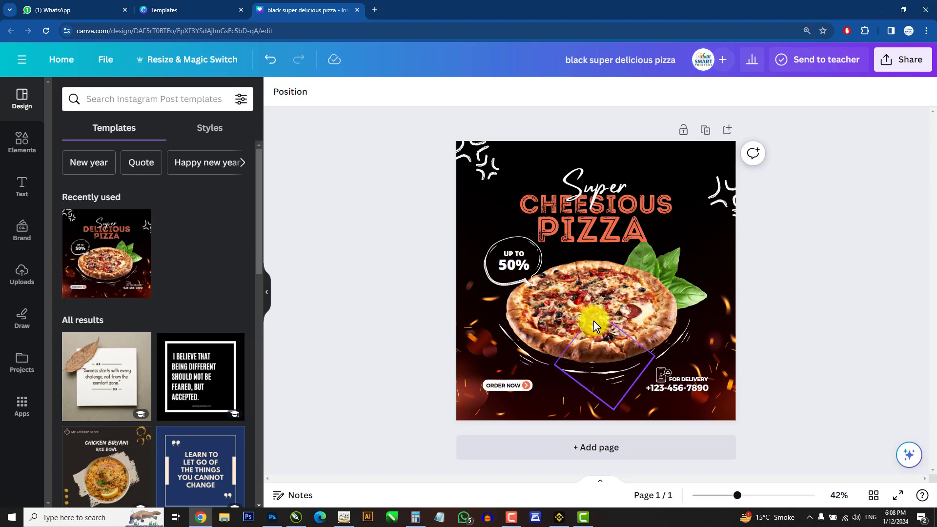
left_click(603, 283)
mouse_move(678, 364)
left_mouse_down()
mouse_move(753, 412)
mouse_move(626, 324)
mouse_move(673, 360)
left_mouse_up()
left_click(676, 256)
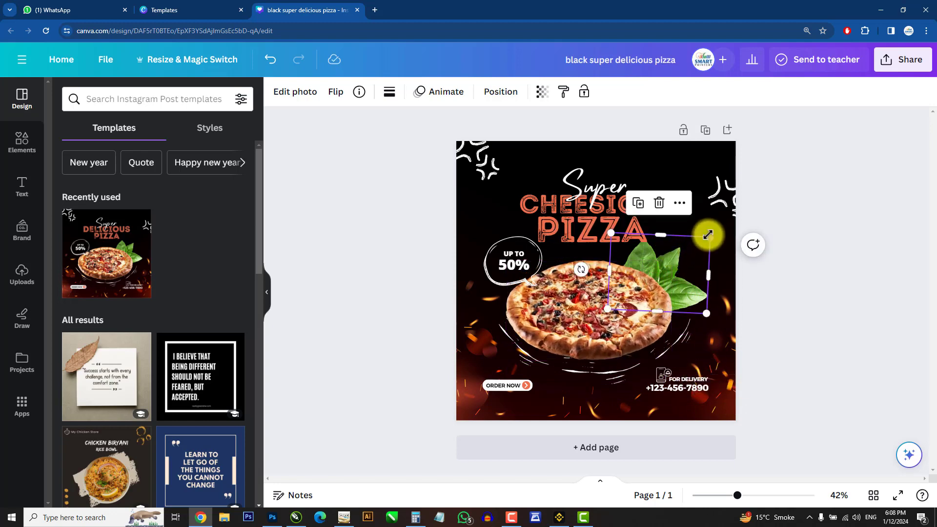
mouse_move(708, 234)
left_mouse_down()
mouse_move(725, 207)
mouse_move(699, 238)
left_mouse_up()
left_click(781, 431)
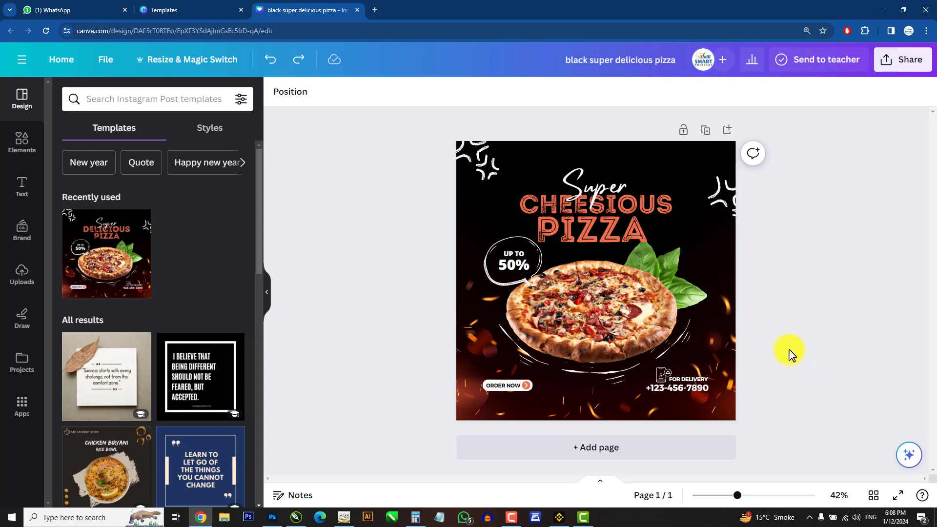
Step: Return to the pizza template results and browse through them
left_click(184, 9)
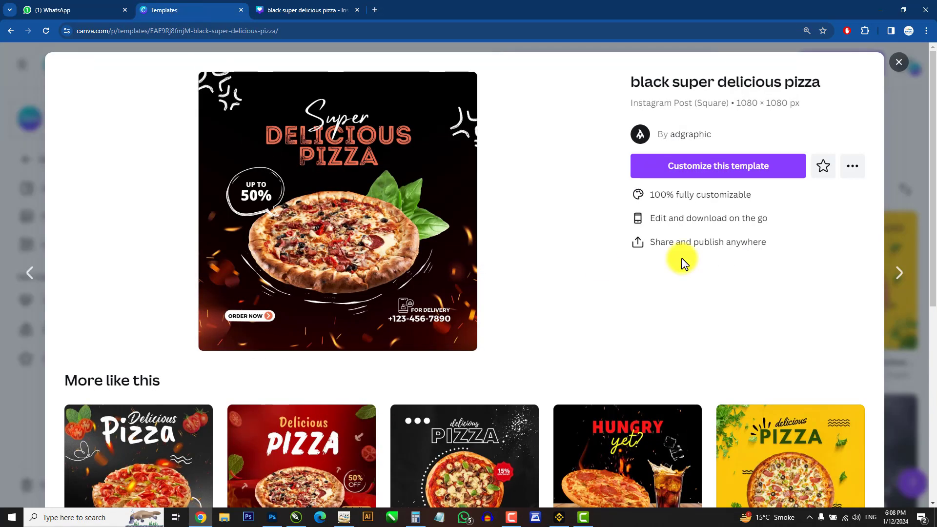
left_click(898, 62)
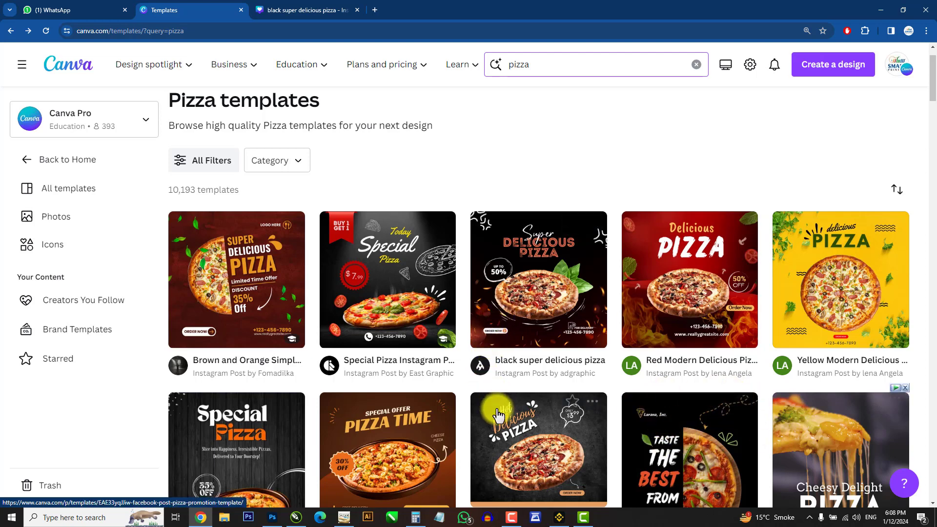
scroll(619, 422, "down", 3)
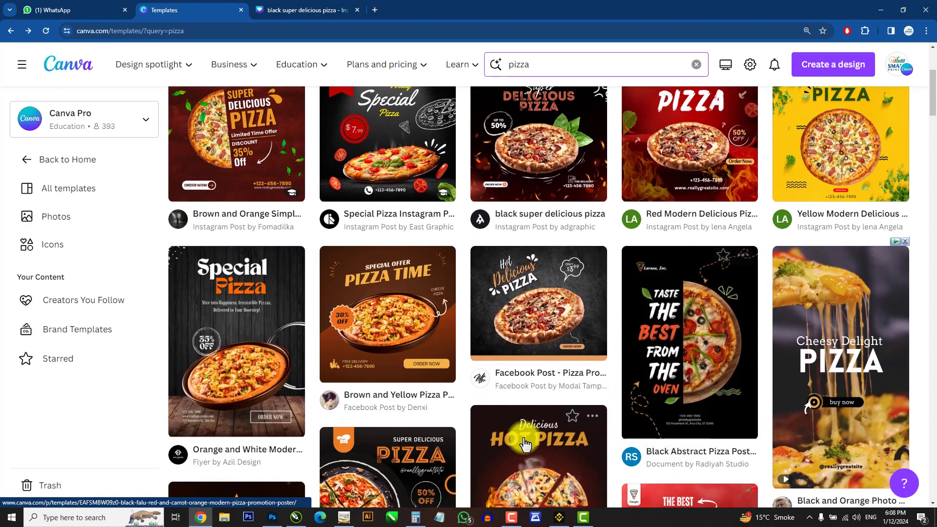
scroll(520, 447, "down", 2)
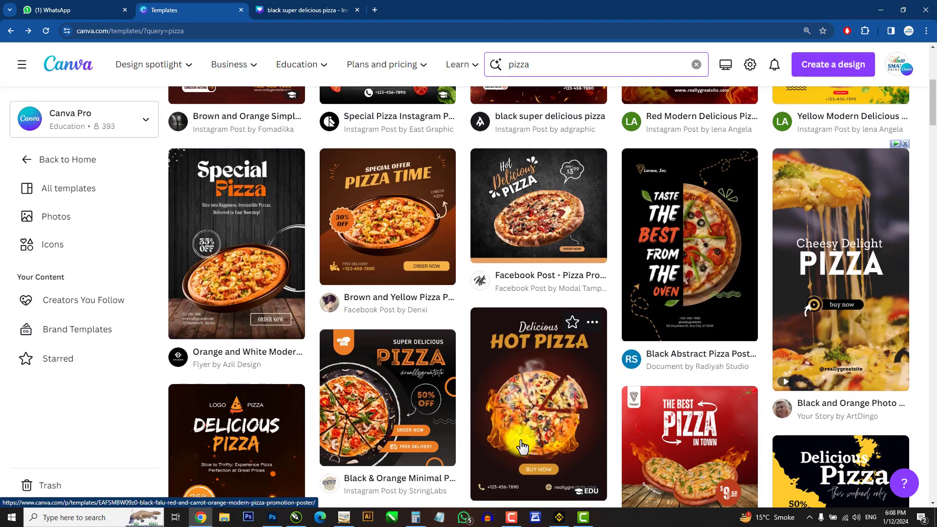
scroll(378, 442, "up", 6)
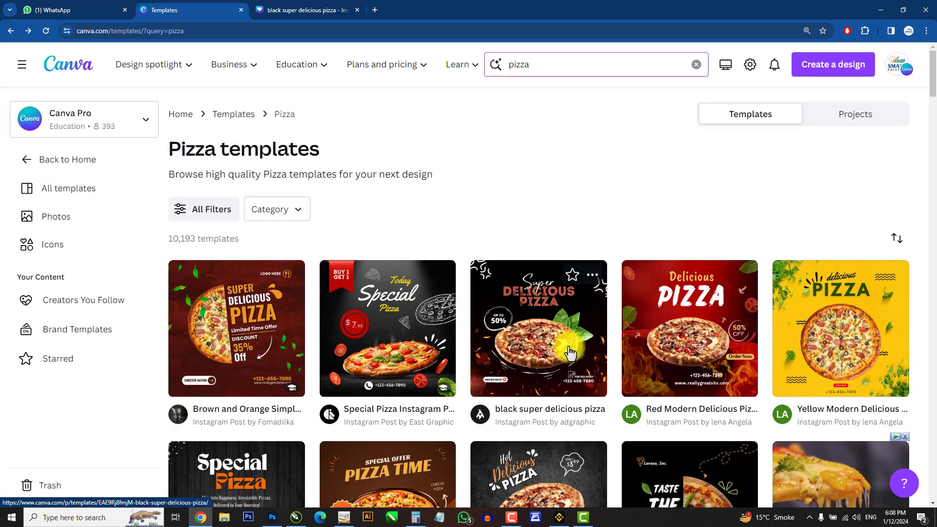
Step: Open the 'Facebook Post - Pizza Promotion Template' and start customizing it
scroll(710, 428, "down", 2)
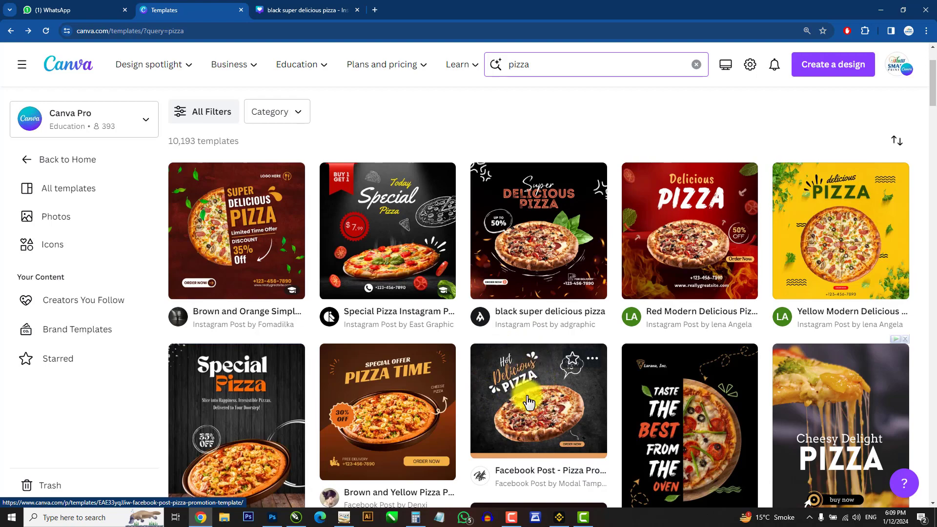
left_click(536, 412)
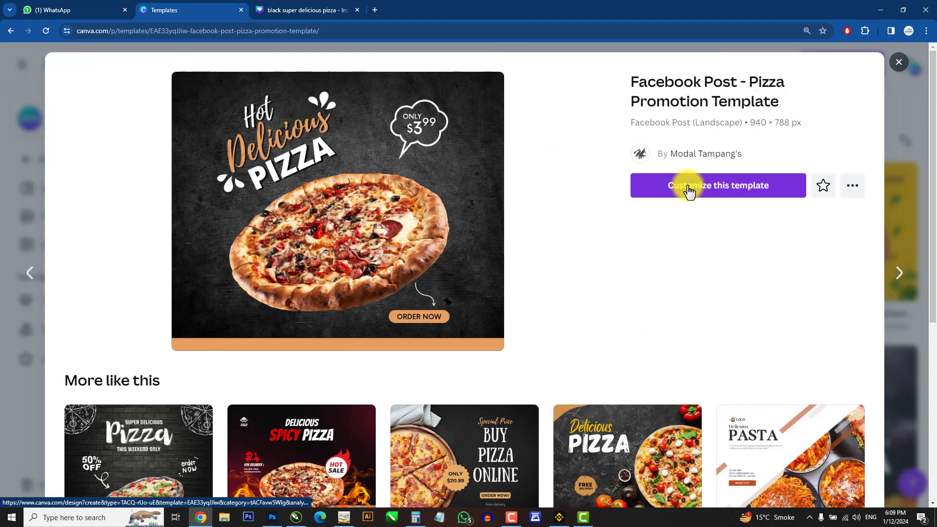
left_click(690, 191)
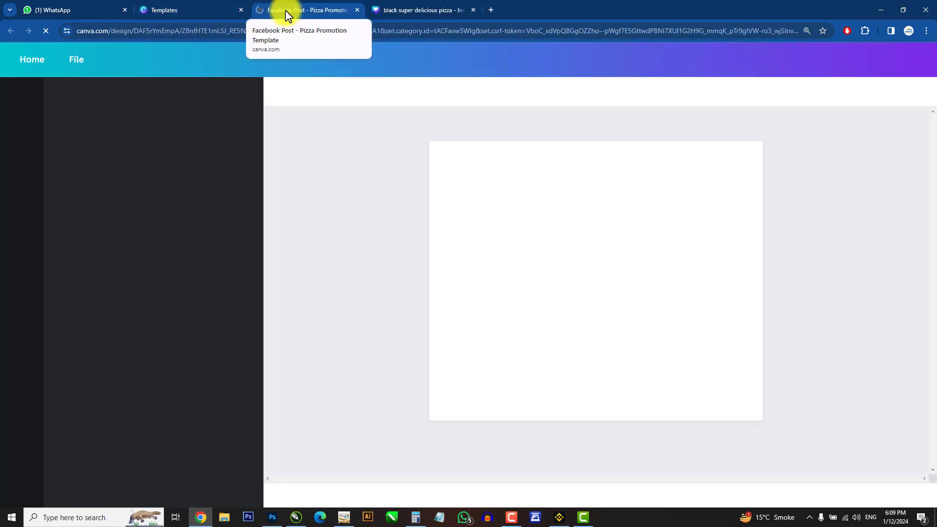
Step: Switch between the two pizza designs to compare them
left_click(411, 9)
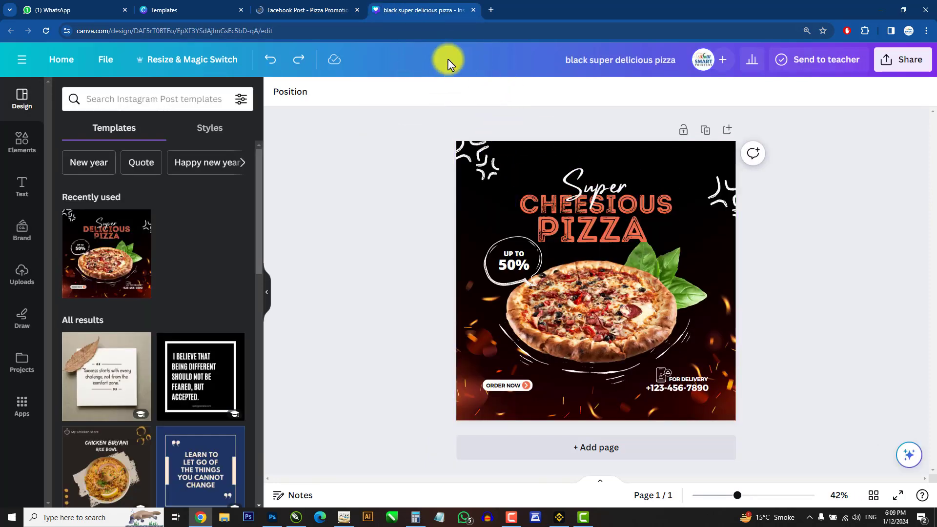
left_click(309, 9)
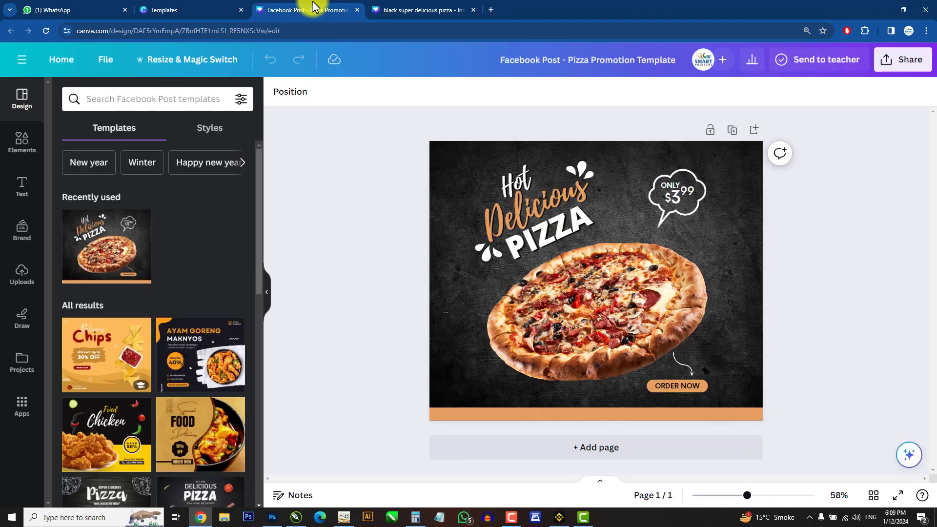
left_click(524, 170)
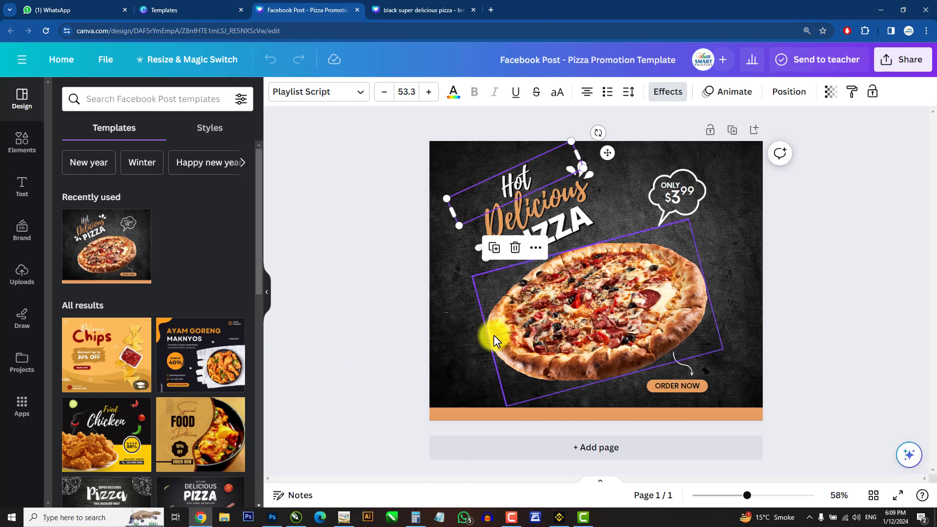
left_click(406, 10)
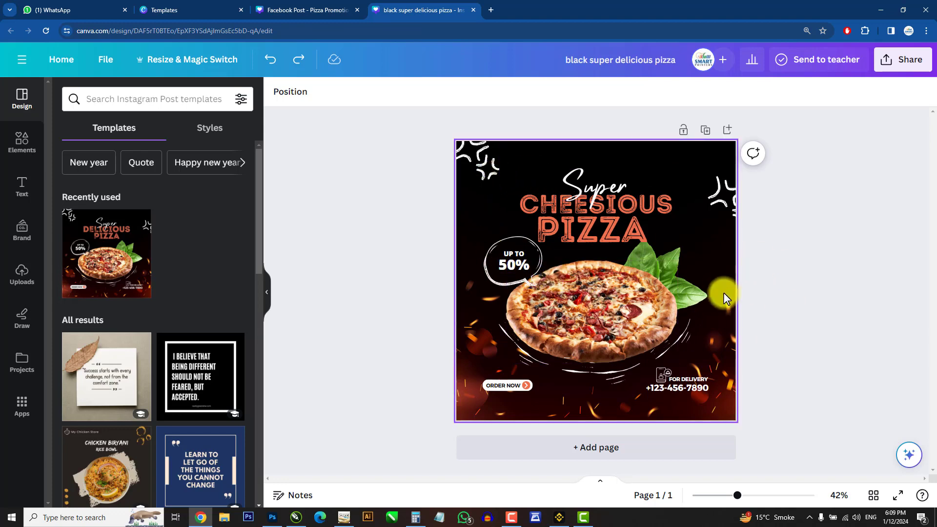
Step: Paste the copied 'Hot' text from the Facebook template into the black pizza design
key("ctrl+v")
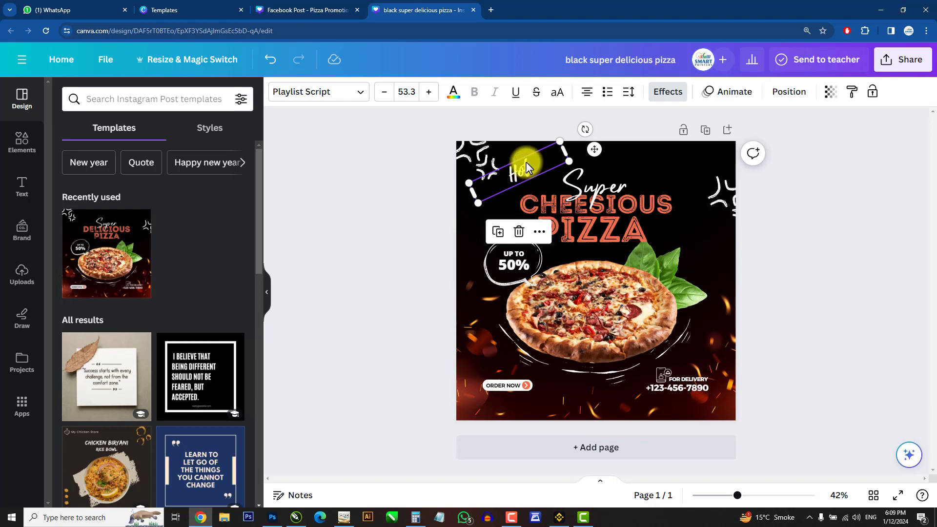
left_click(265, 4)
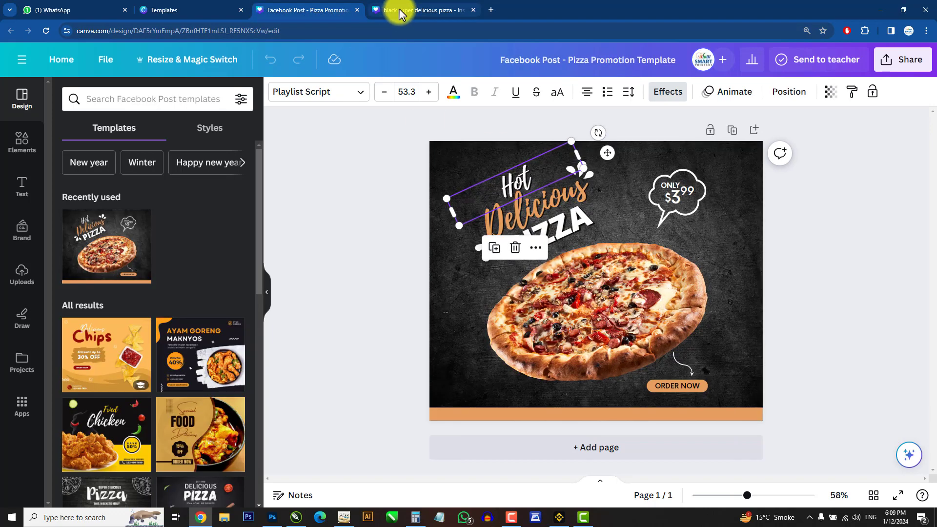
left_click(419, 6)
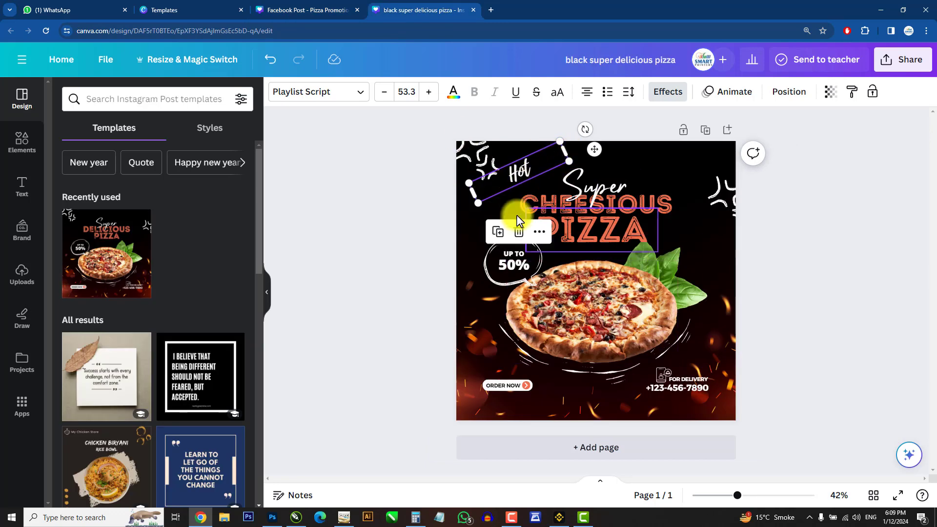
left_click(839, 289)
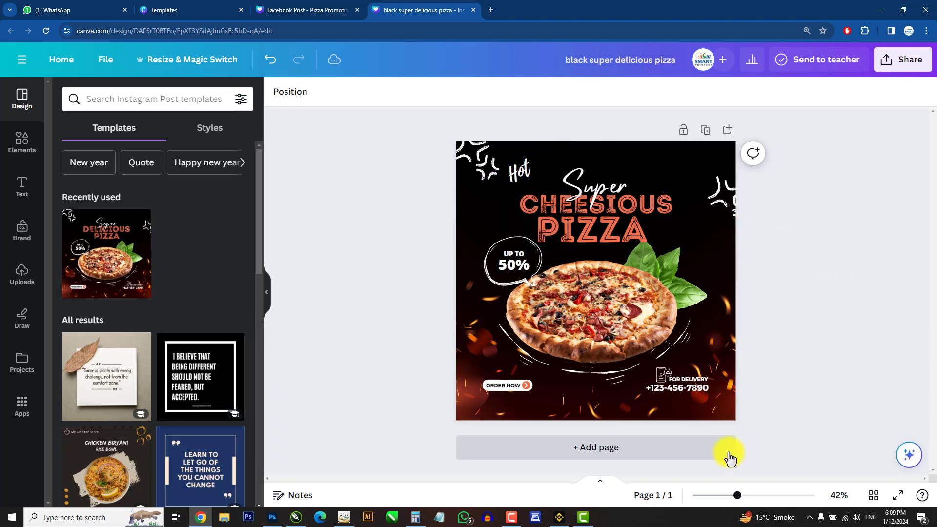
Step: Copy the 'Delicious' text from the Facebook template and paste it into the black pizza design
left_click(313, 8)
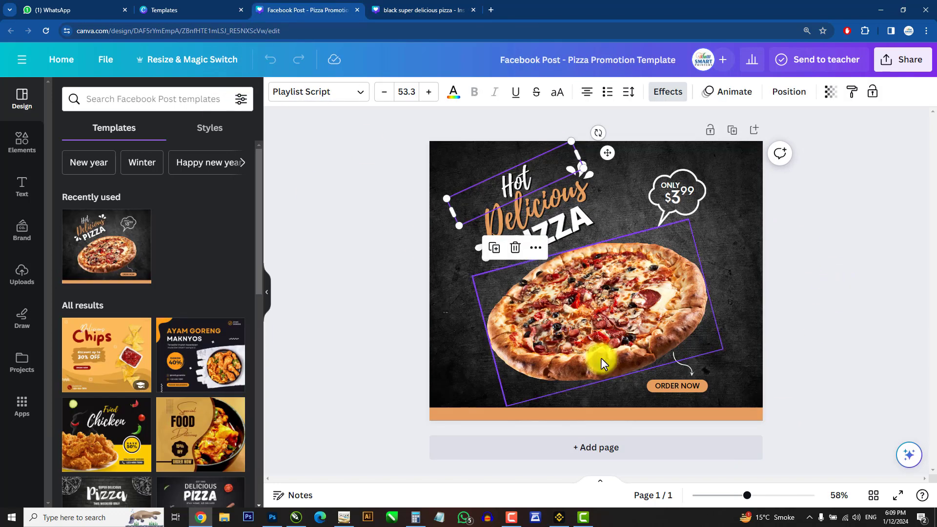
left_click(541, 206)
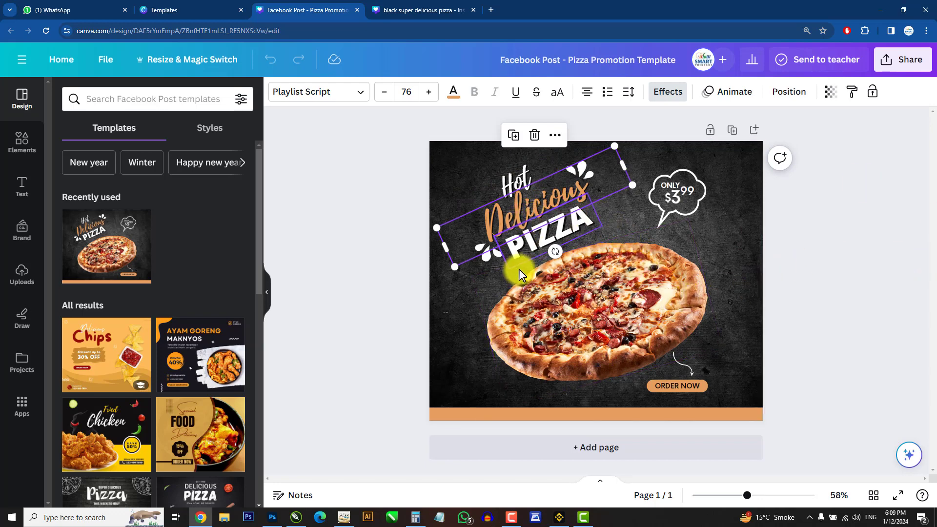
left_click(410, 9)
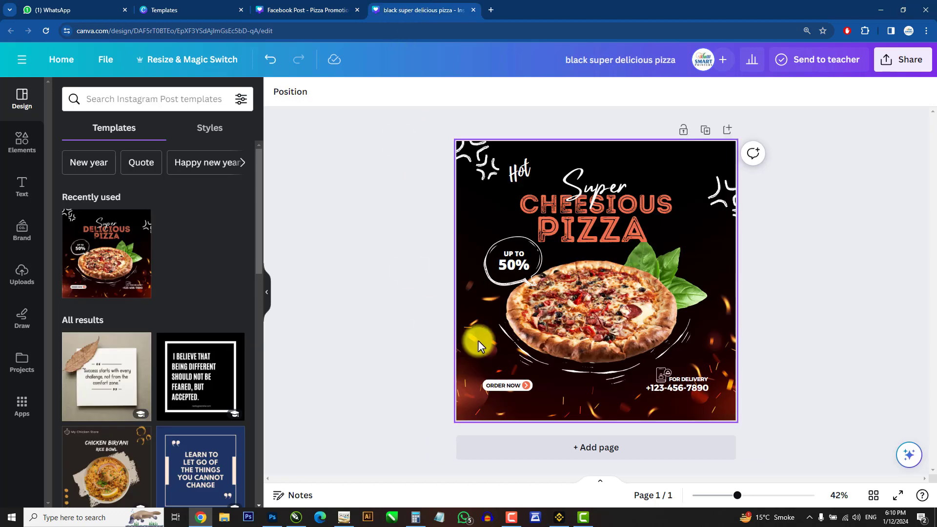
key("ctrl+v")
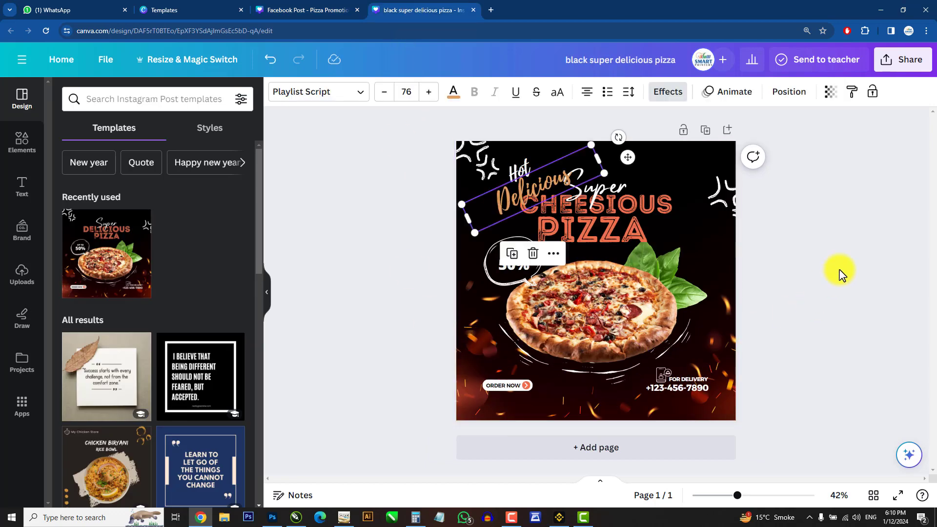
left_click(825, 298)
Step: Delete the 'CHEESIOUS' and 'Super' headline texts from the black pizza design
left_click(646, 203)
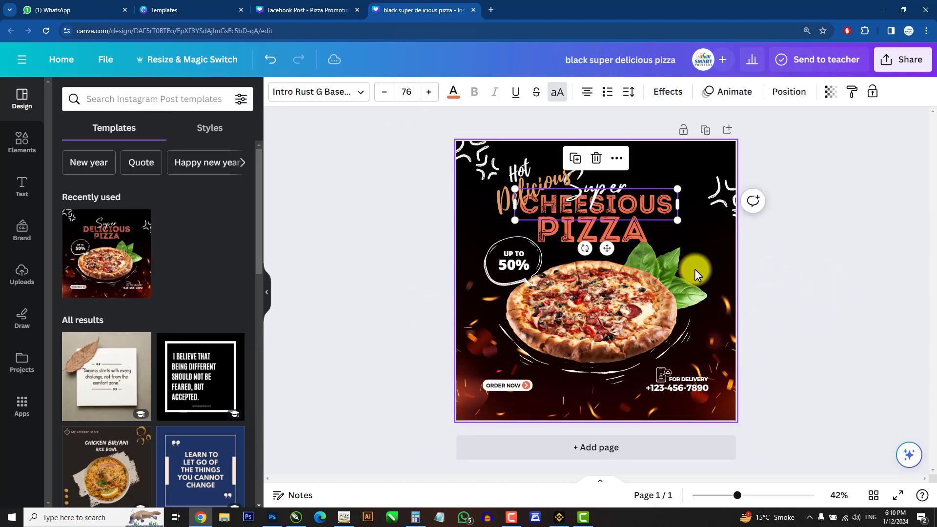
key("Delete")
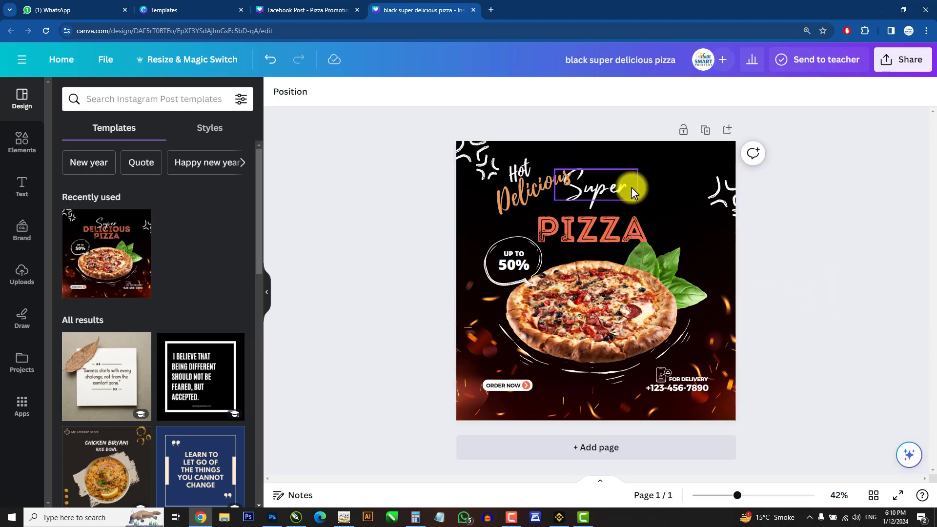
left_click(613, 193)
key("Delete")
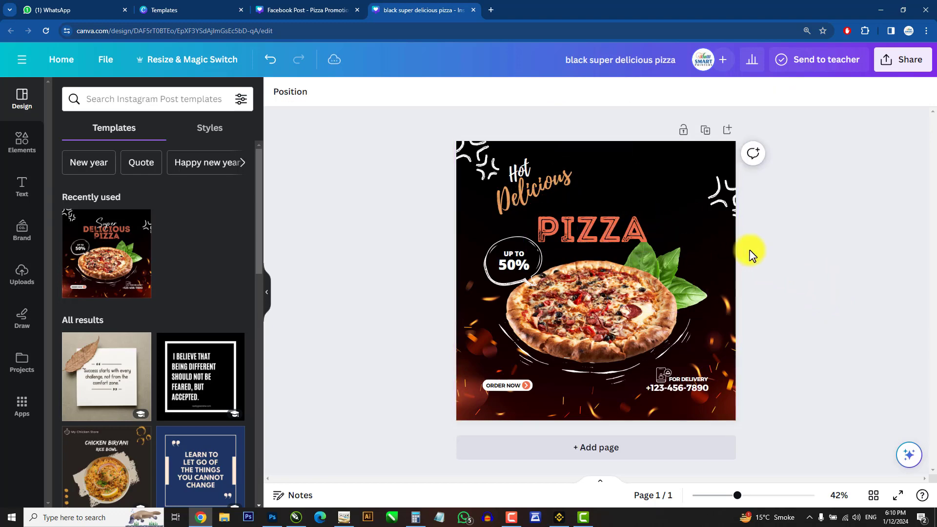
Step: Reposition the 'Delicious' and 'PIZZA' headline texts so they sit together under 'Hot'
left_click_drag(640, 229, 640, 222)
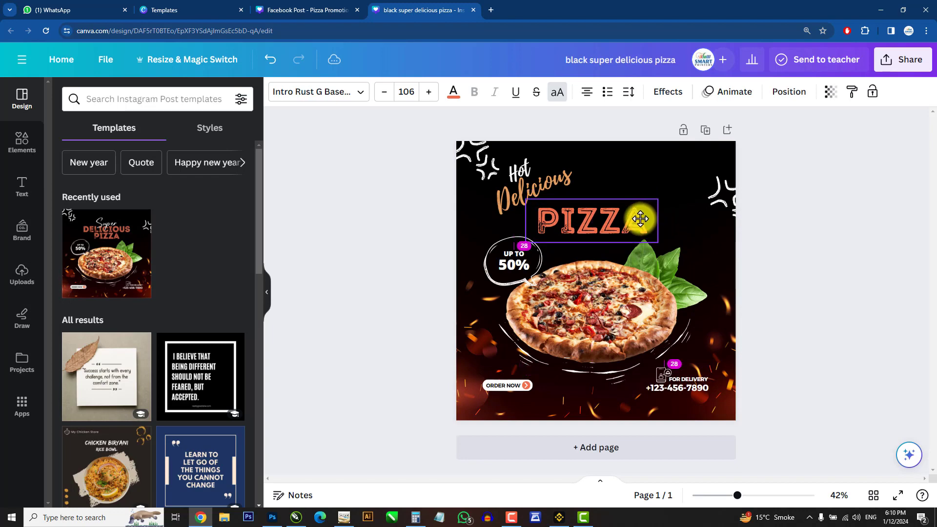
left_click(837, 278)
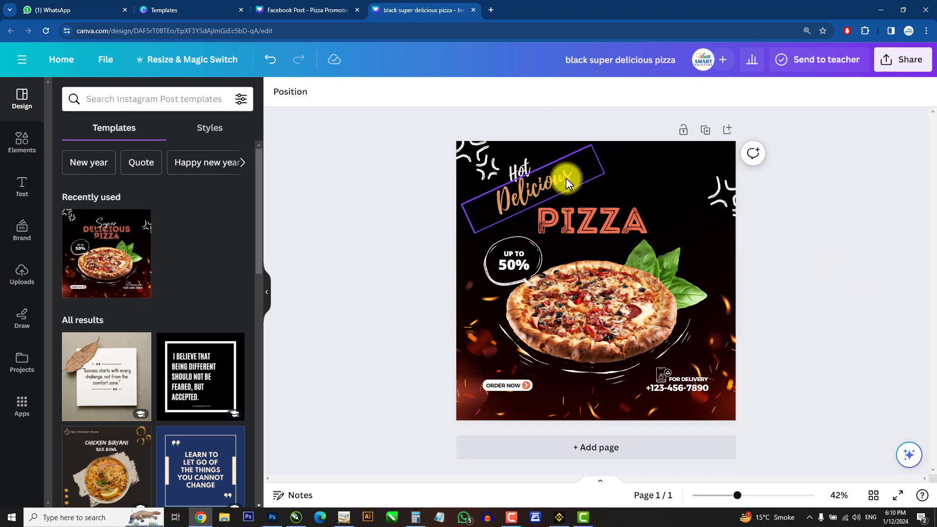
left_click_drag(567, 178, 581, 178)
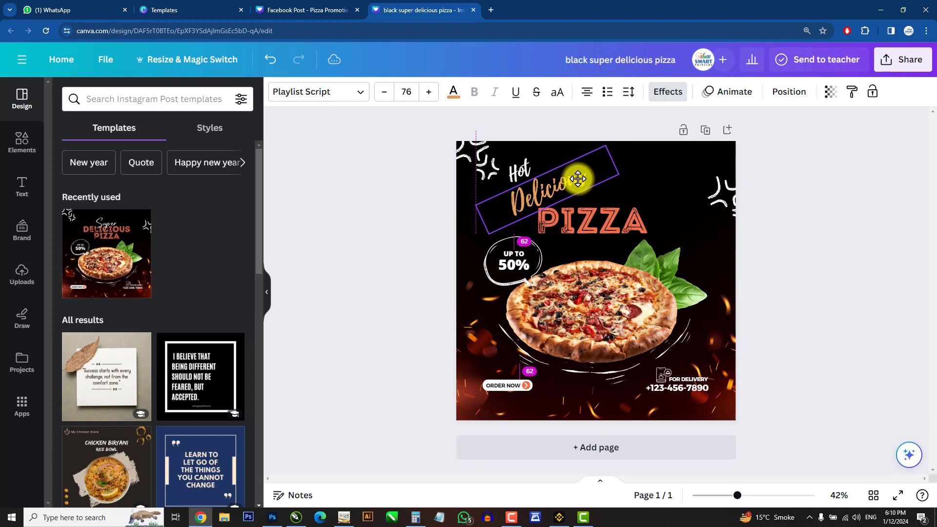
left_click(860, 244)
mouse_move(608, 210)
left_mouse_down()
mouse_move(607, 163)
mouse_move(609, 214)
left_mouse_up()
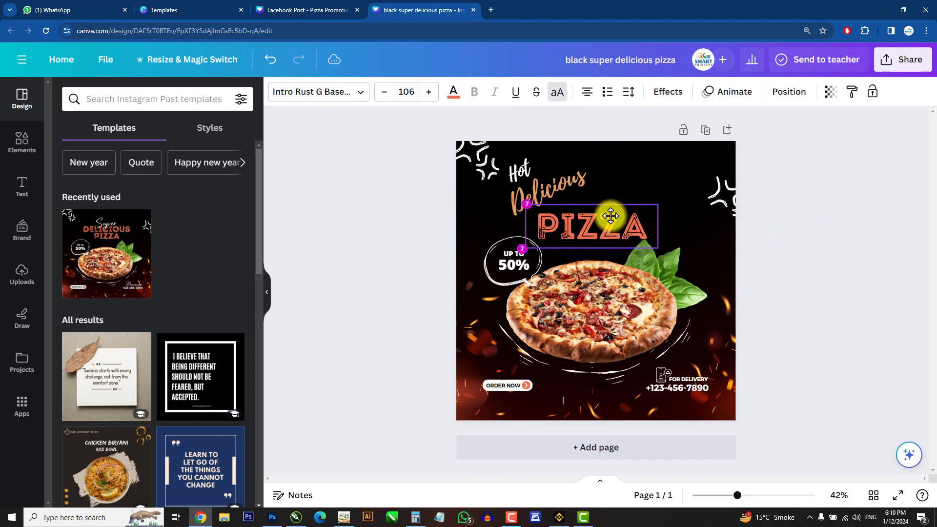
left_click(876, 350)
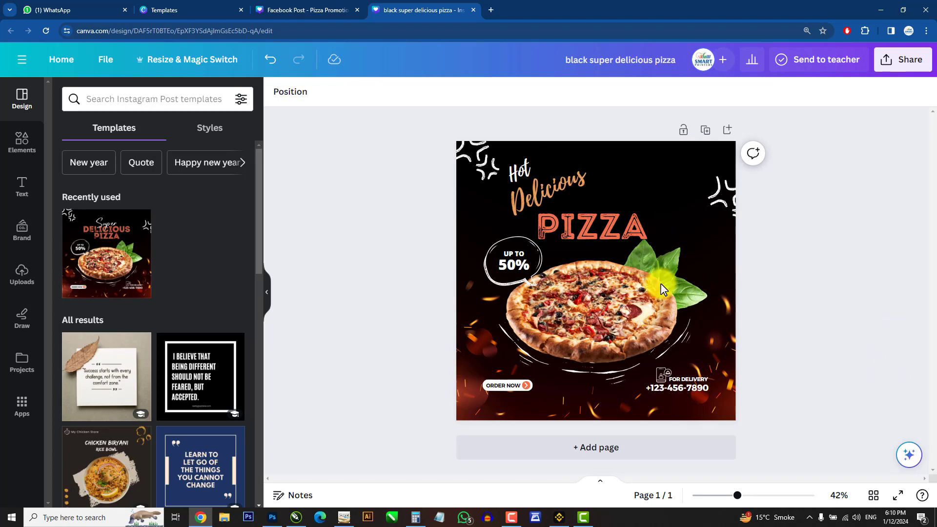
Step: Switch between the Facebook template and the black pizza design to compare them
left_click(303, 9)
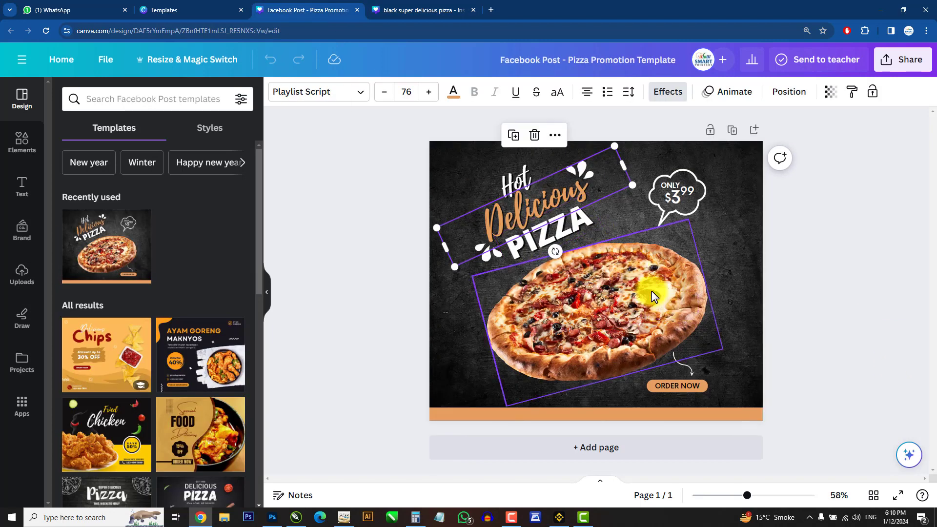
left_click(420, 9)
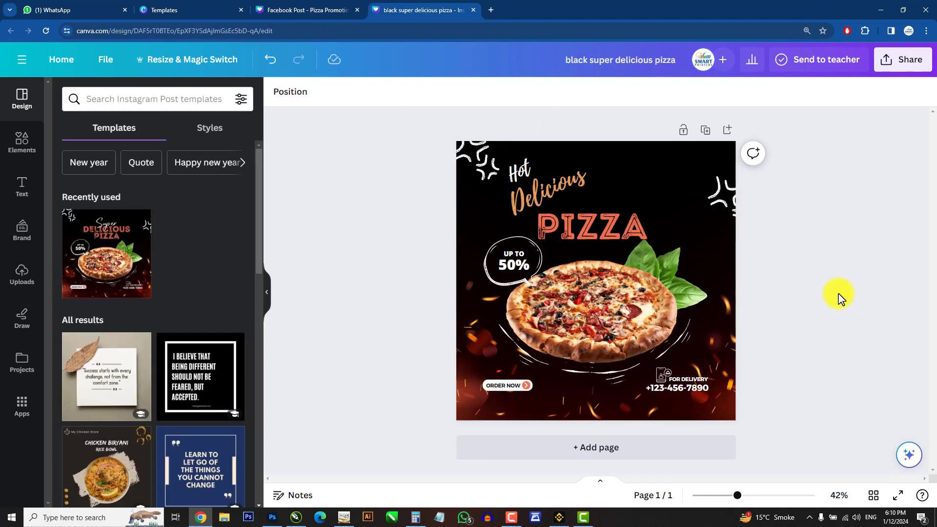
left_click(305, 10)
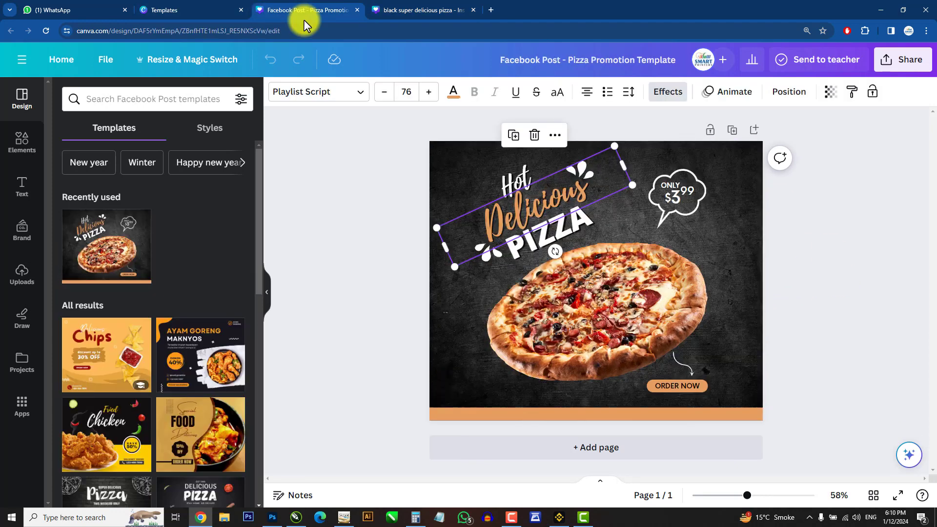
left_click(381, 3)
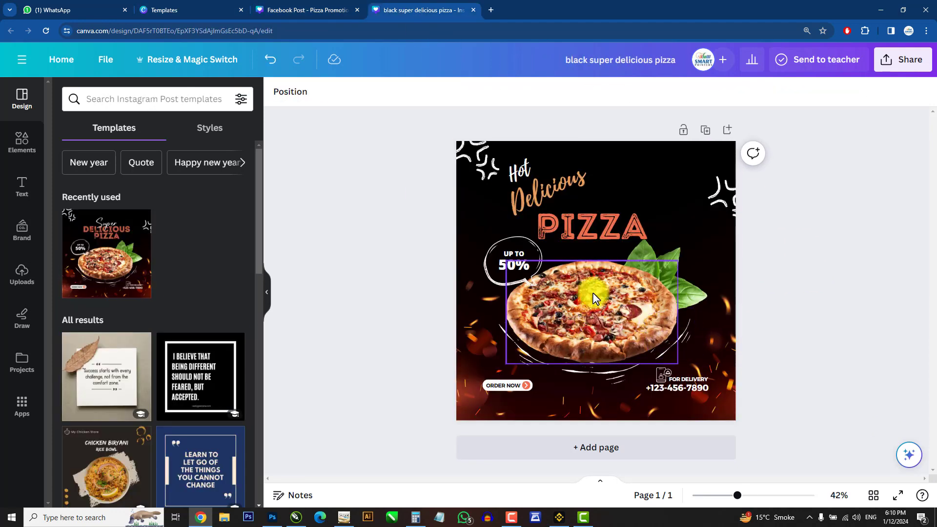
Step: Replace the black design's pizza image with the pizza image copied from the Facebook template
left_click(581, 283)
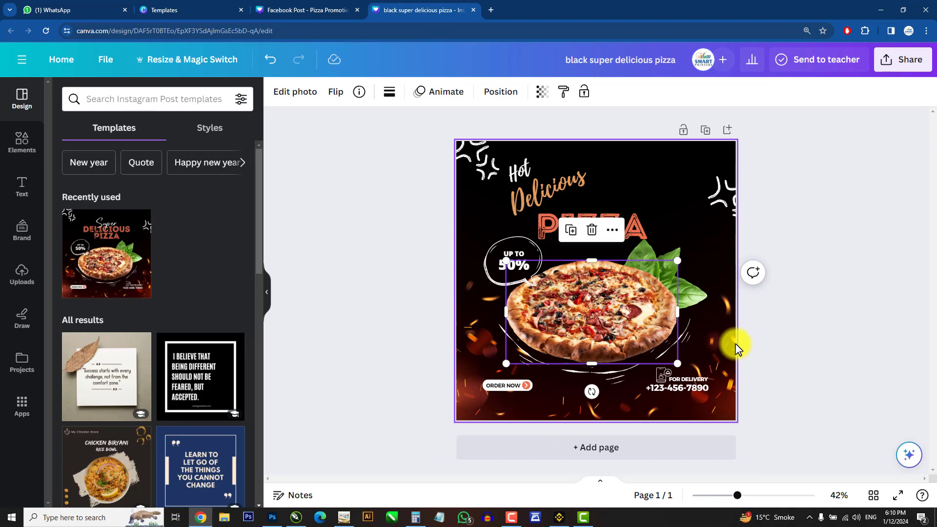
key("Delete")
left_click(303, 8)
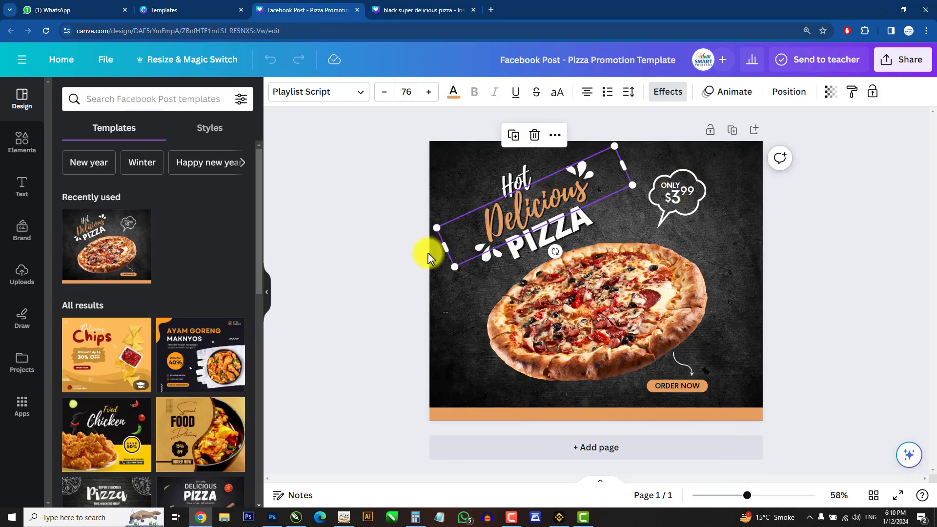
left_click(605, 288)
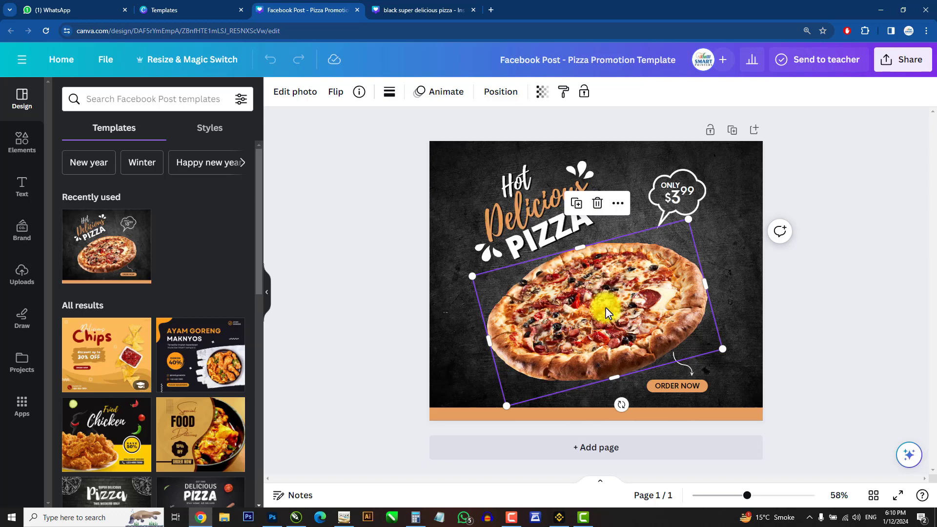
left_click(420, 8)
key("ctrl+v")
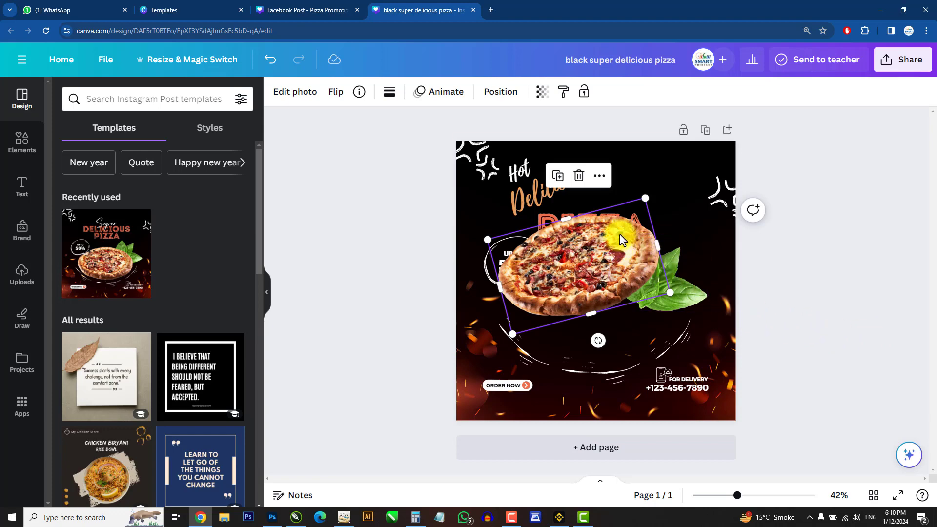
Step: Move and enlarge the pasted pizza image below the 'PIZZA' headline, beside the basil leaves
left_click_drag(614, 234, 622, 286)
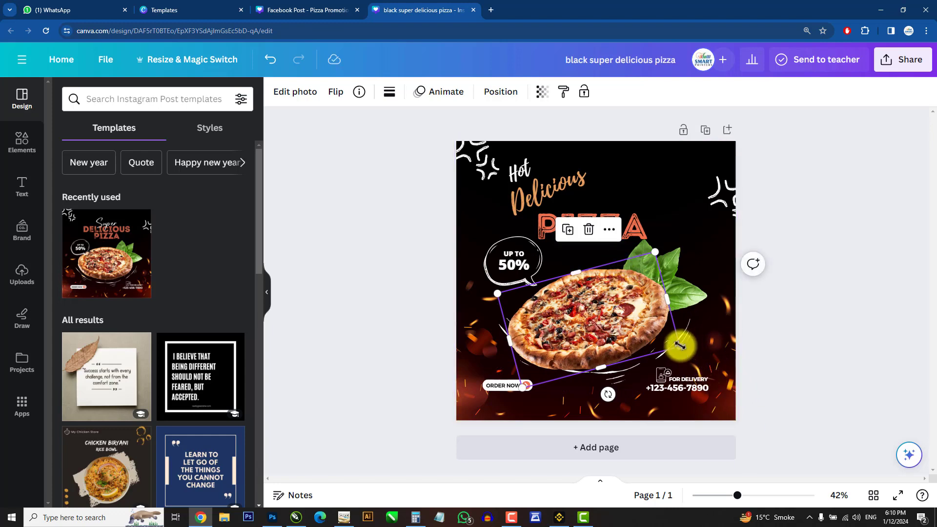
left_click_drag(680, 346, 704, 363)
left_click_drag(663, 315, 654, 311)
left_click(800, 332)
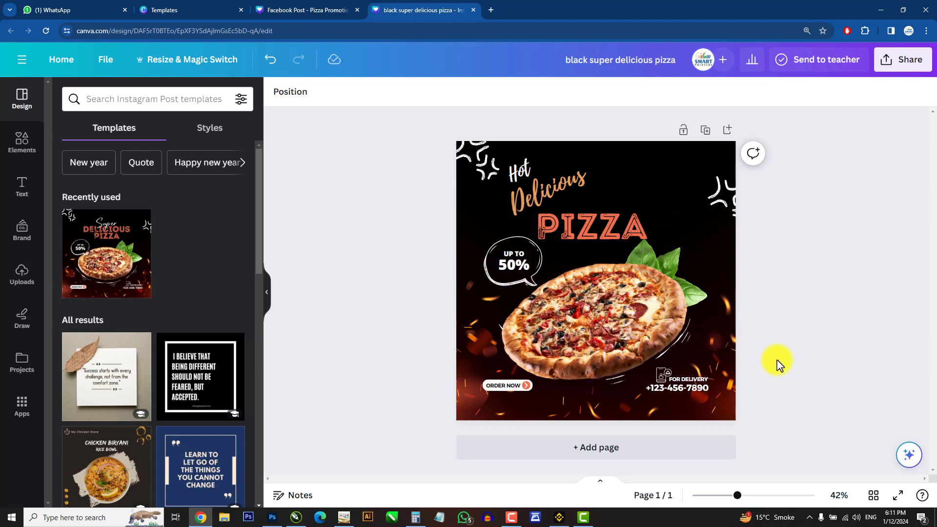
left_click(688, 386)
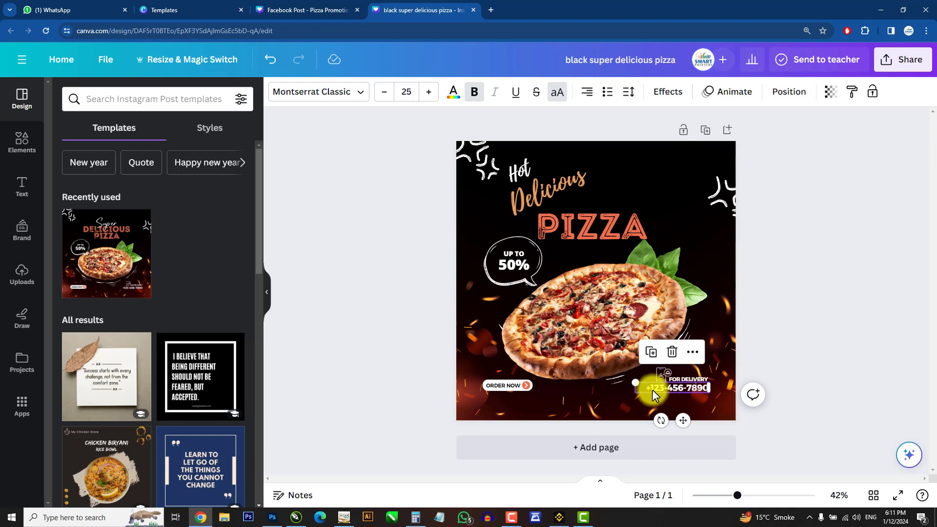
left_click(855, 363)
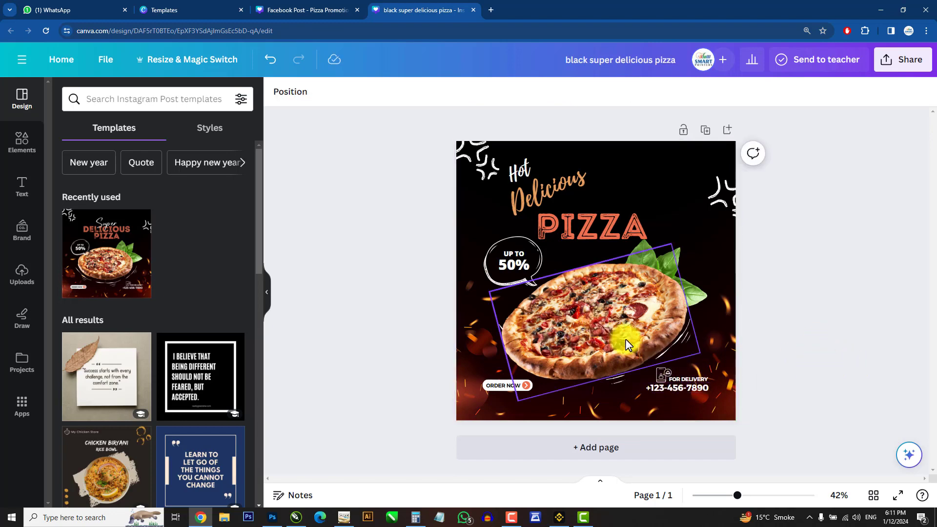
left_click(299, 10)
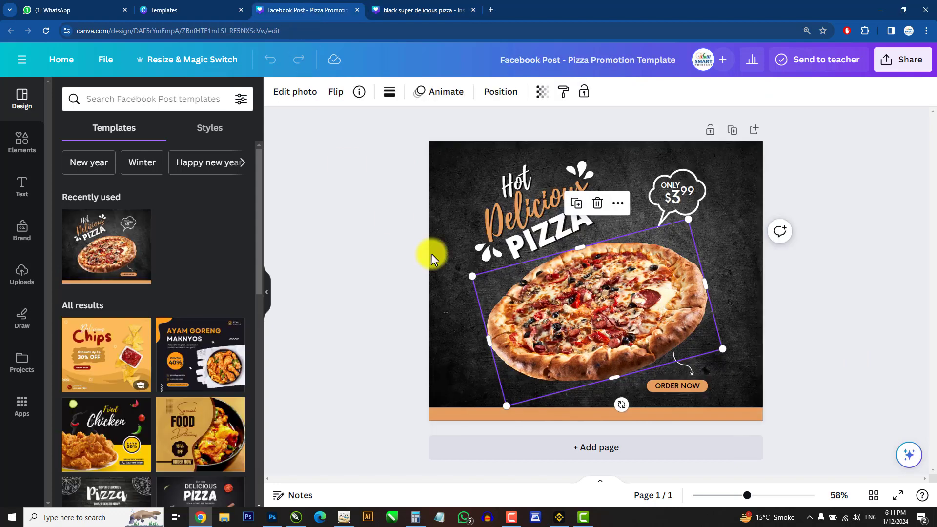
left_click(759, 185)
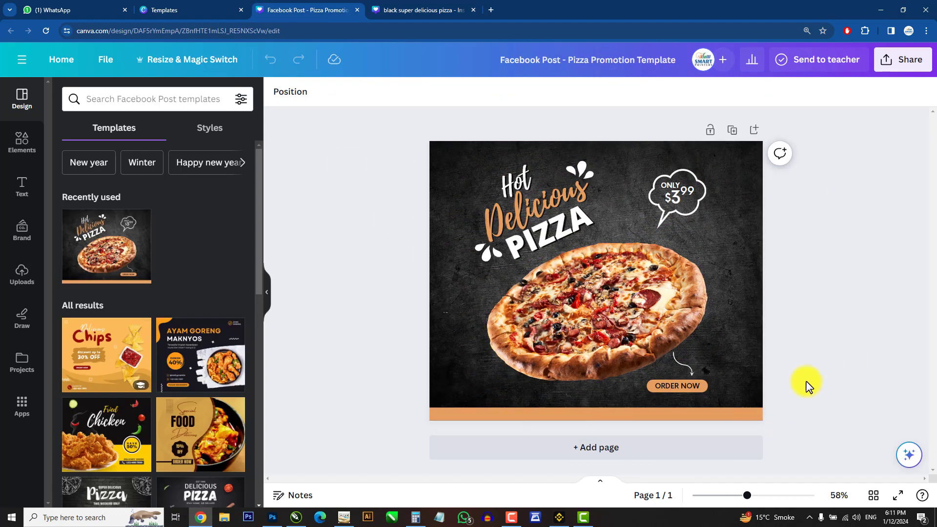
left_click(409, 11)
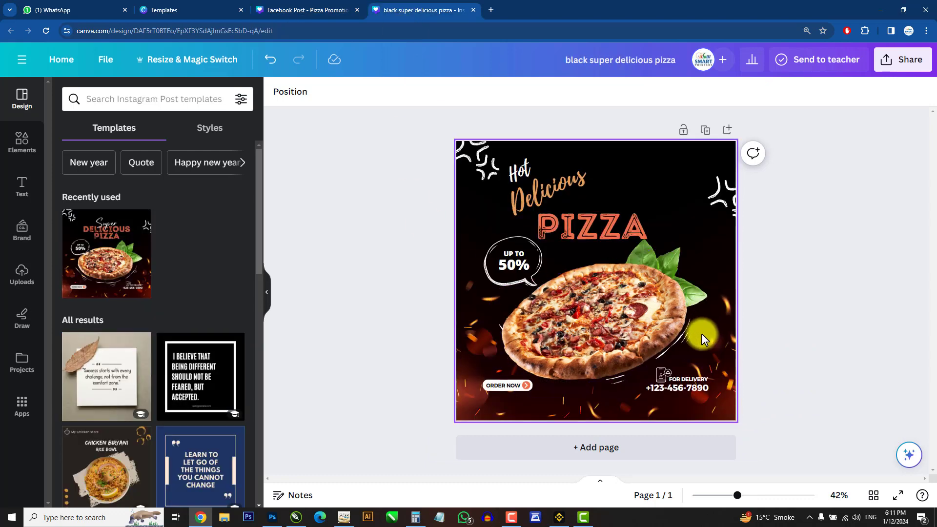
Step: Add a second blank page to the black pizza design
left_click(613, 457)
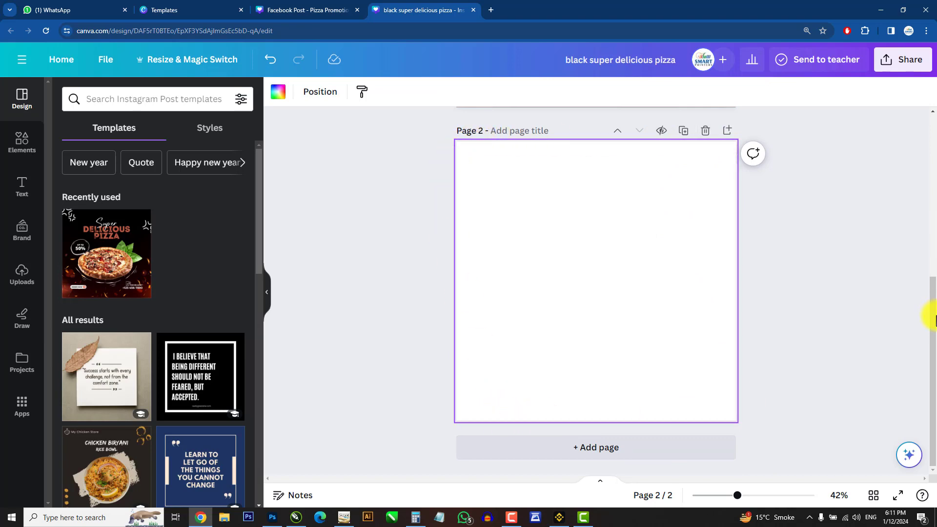
left_click_drag(933, 322, 932, 146)
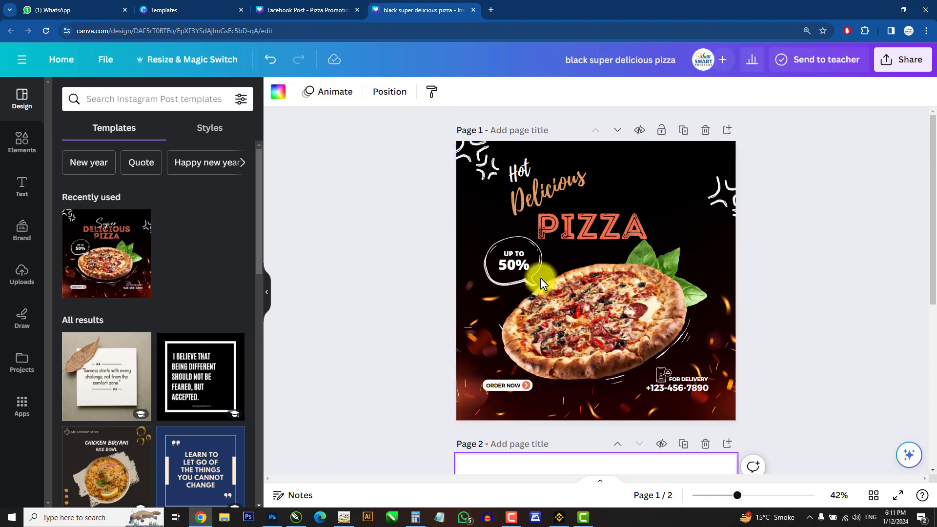
left_click_drag(933, 153, 933, 319)
Step: Copy all elements of the Facebook template and paste them onto page 2, enlarging them to fill the page
left_click(276, 10)
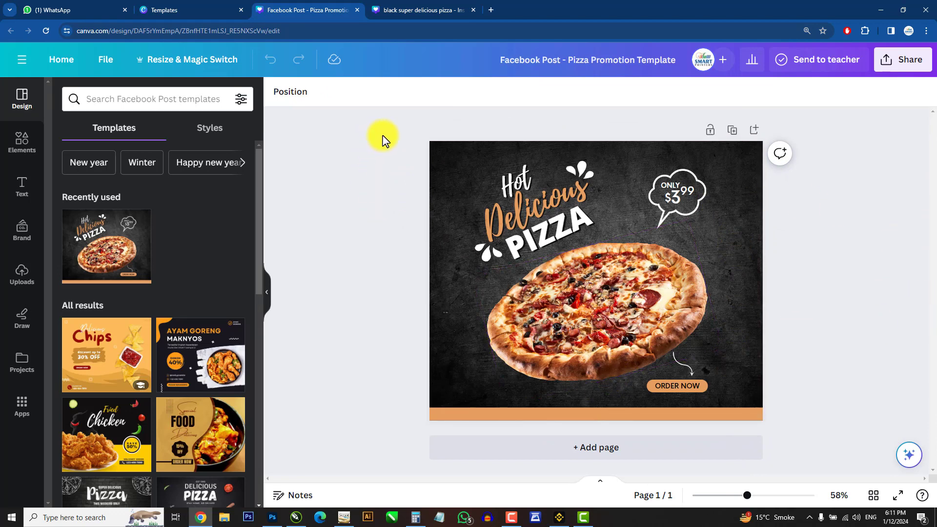
left_click_drag(386, 135, 771, 441)
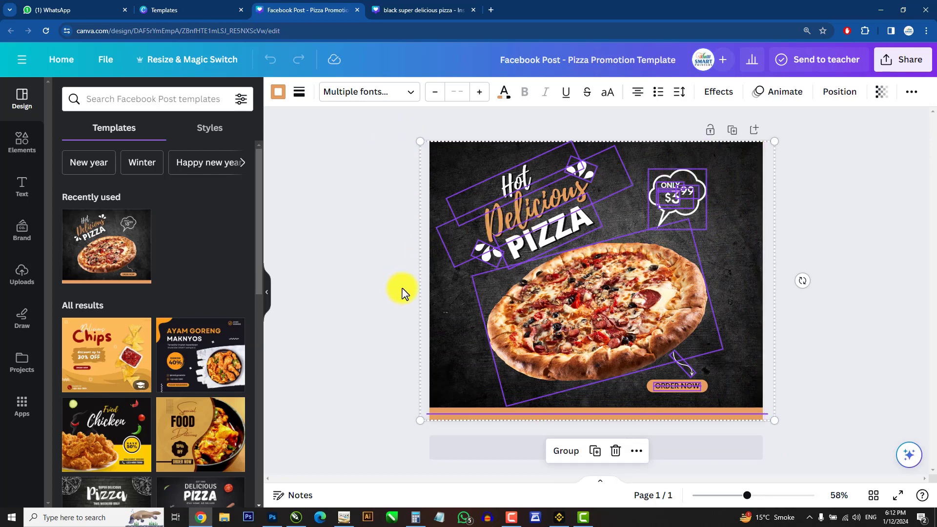
left_click(417, 9)
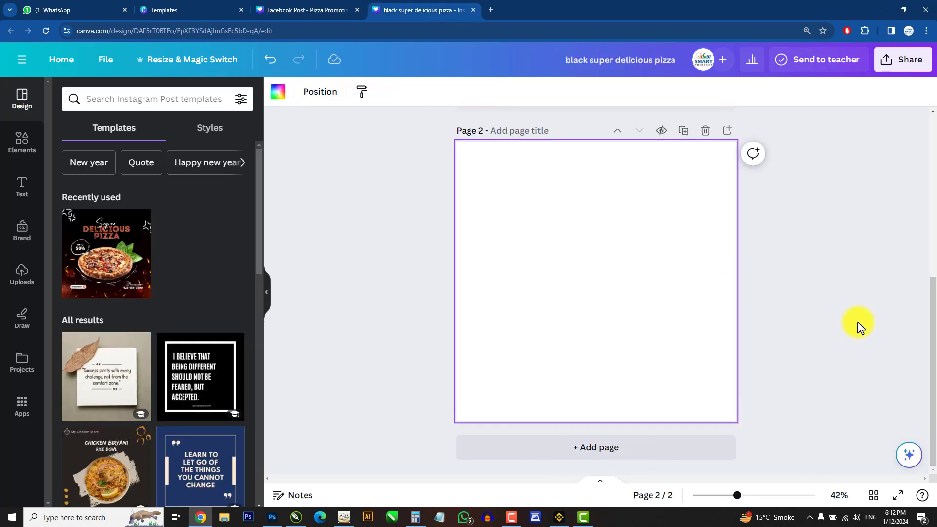
key("ctrl+v")
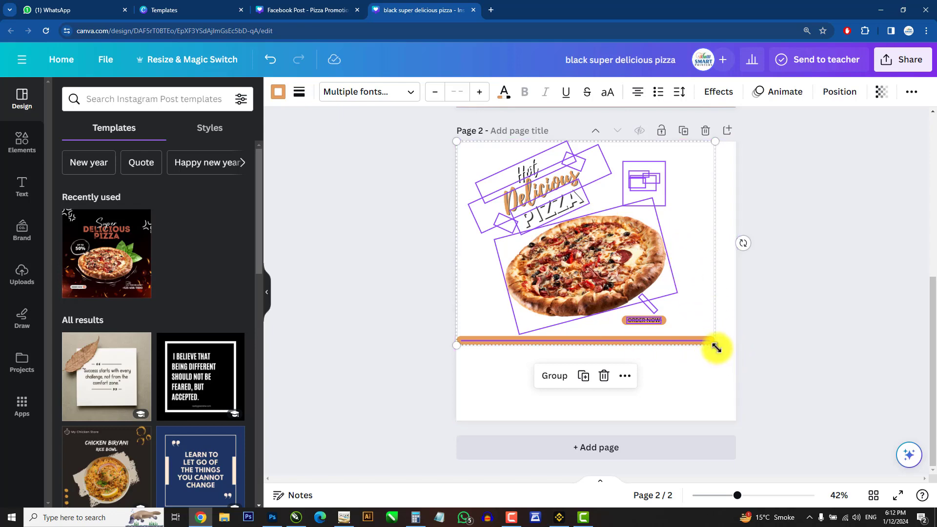
left_click_drag(717, 347, 735, 375)
left_click_drag(738, 381, 728, 415)
left_click(818, 388)
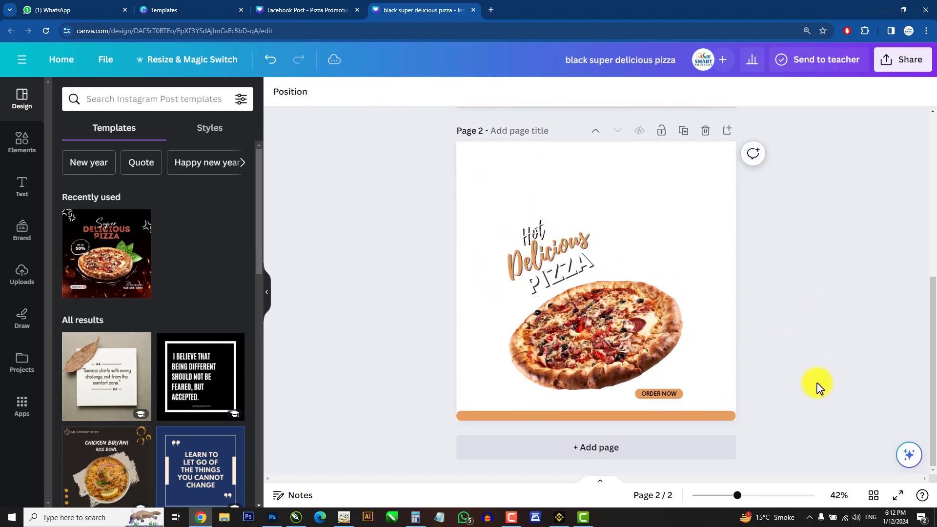
Step: Copy the Facebook template's dark textured background image and paste it onto page 2 of the black design
left_click(295, 8)
left_click(801, 165)
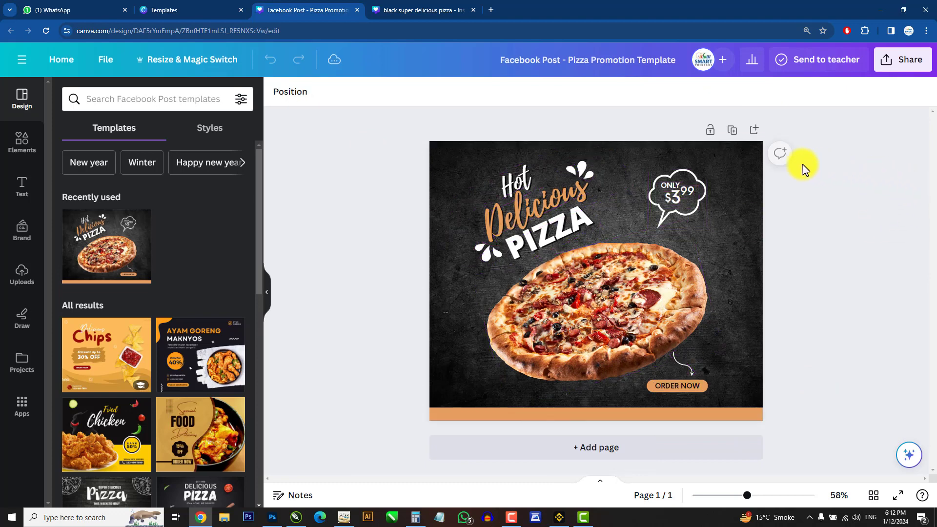
left_click(754, 145)
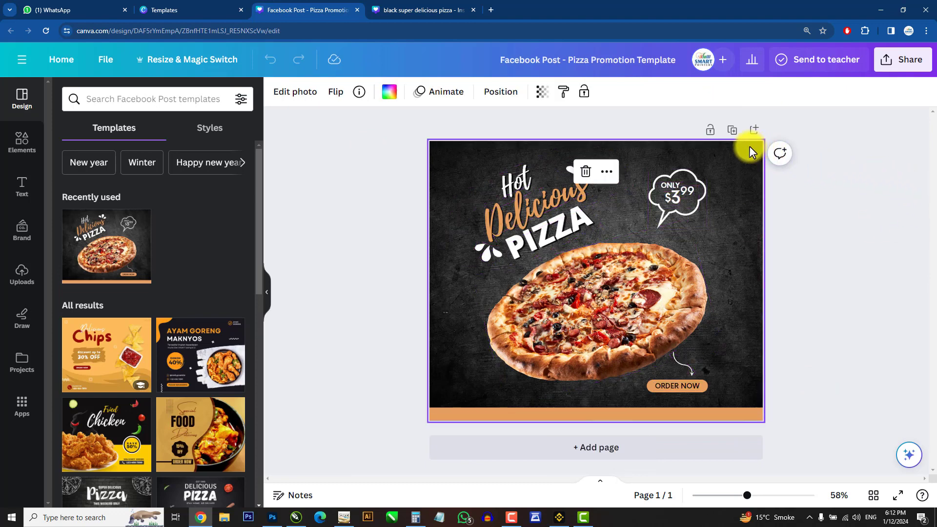
right_click(749, 146)
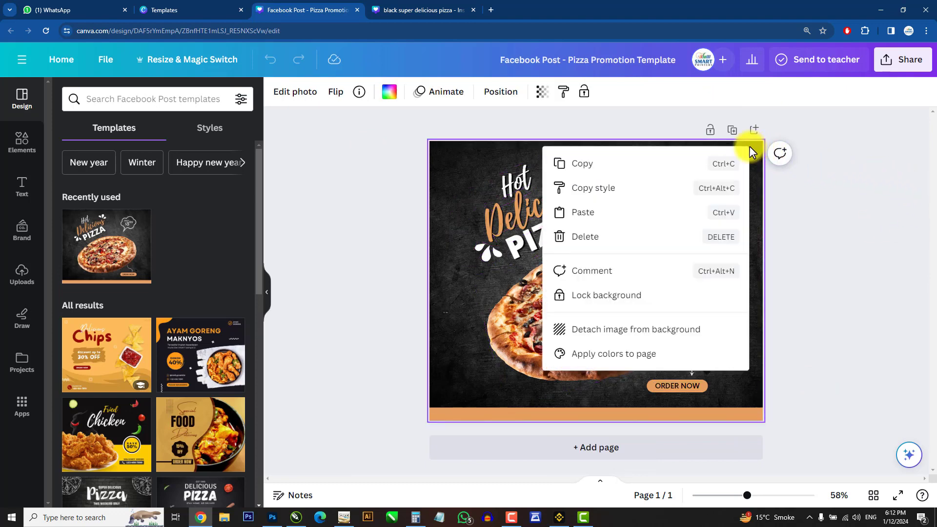
left_click(626, 164)
left_click(390, 10)
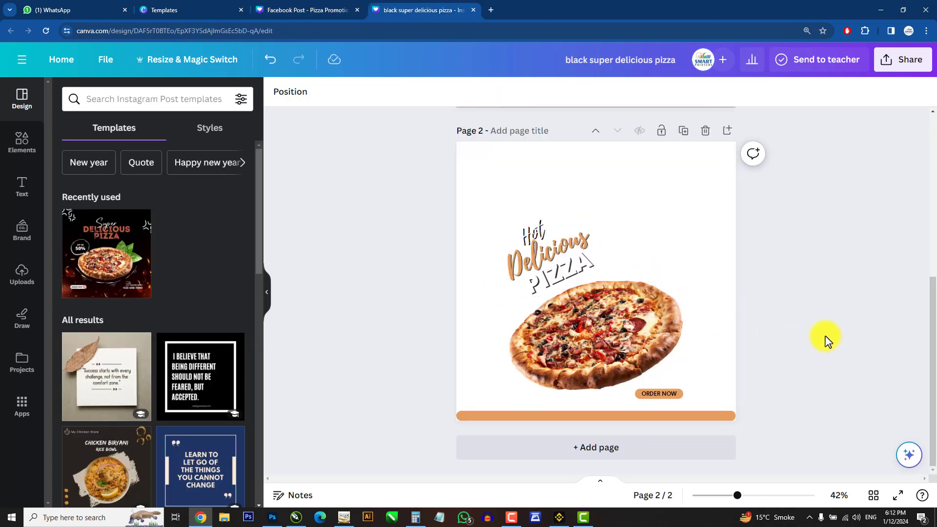
key("ctrl+v")
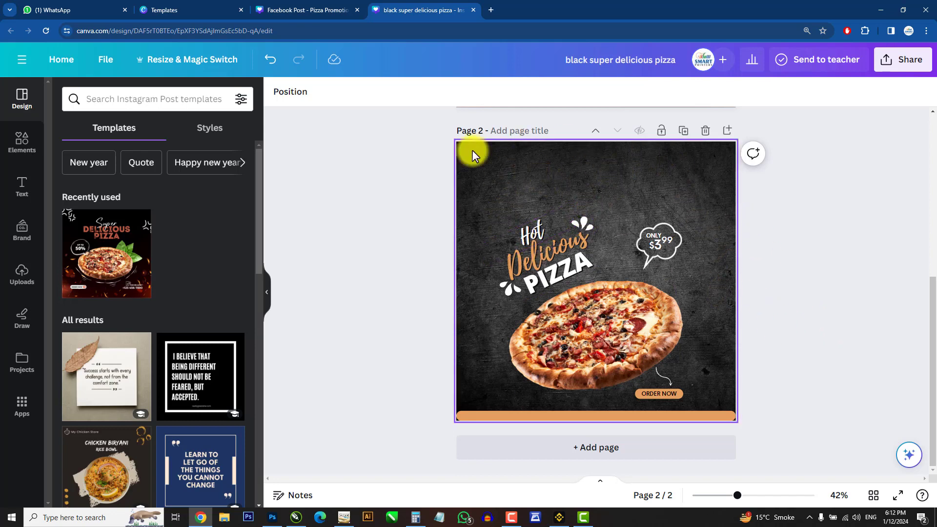
Step: Switch back and forth between the Facebook template and page 2 to compare the copied layout
left_click(328, 6)
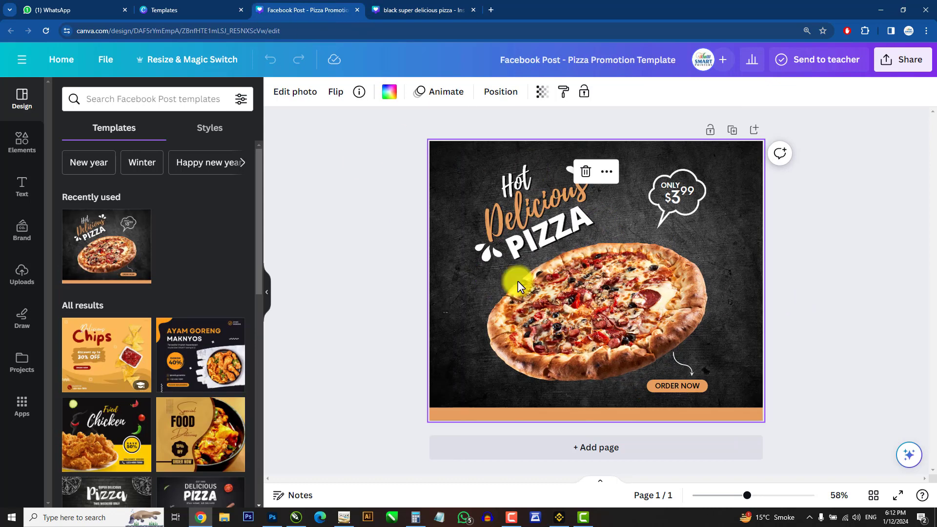
left_click(845, 277)
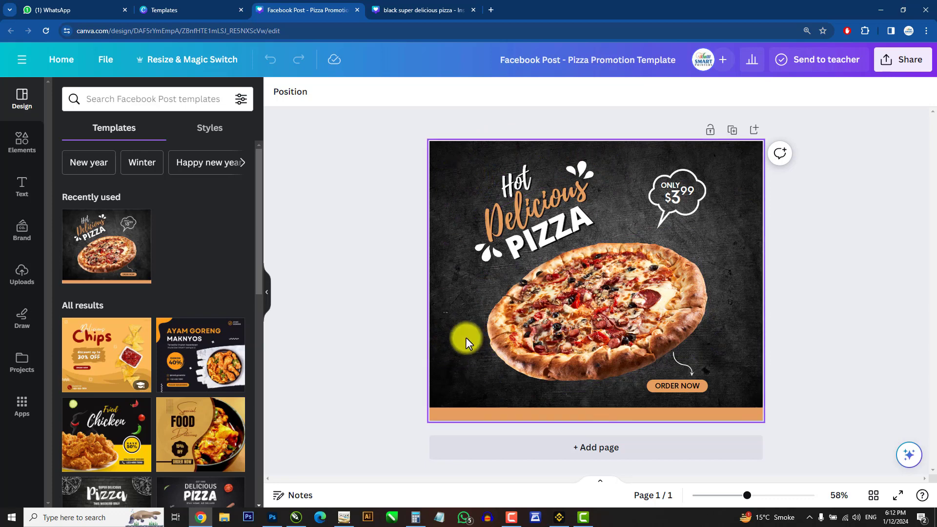
left_click(398, 9)
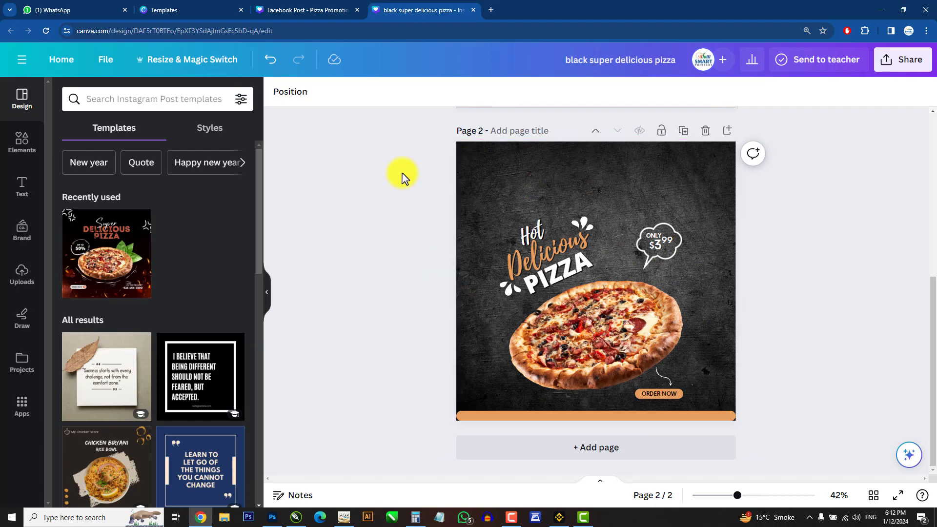
key("ctrl+shift+Tab")
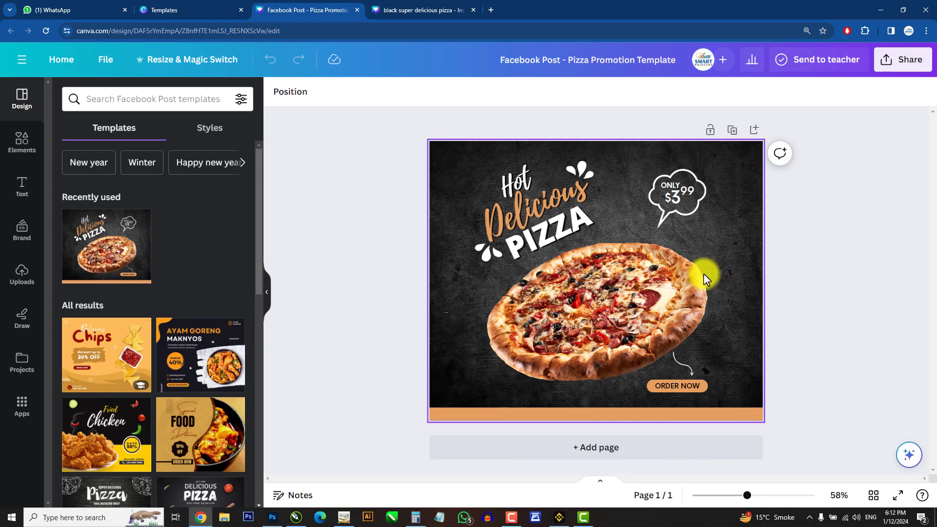
left_click(429, 9)
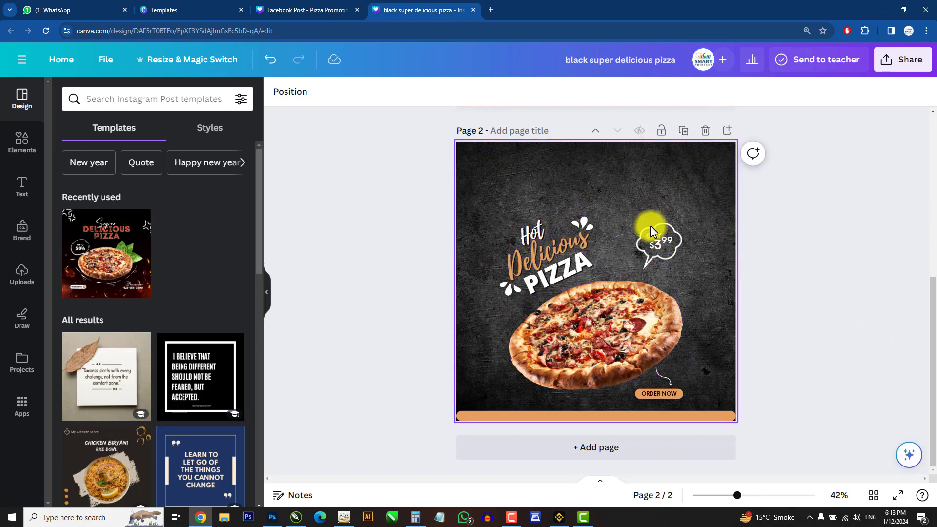
left_click(303, 11)
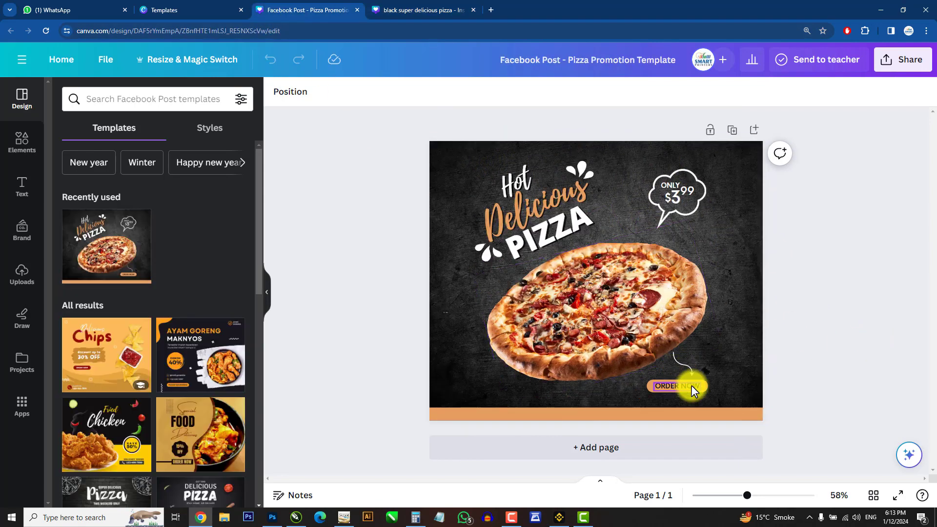
left_click(408, 9)
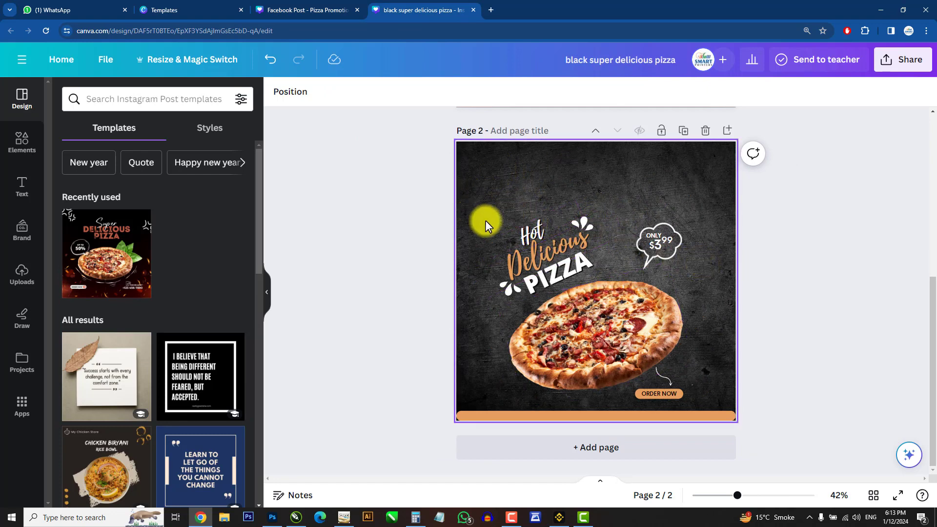
left_click(312, 9)
key("ctrl+a")
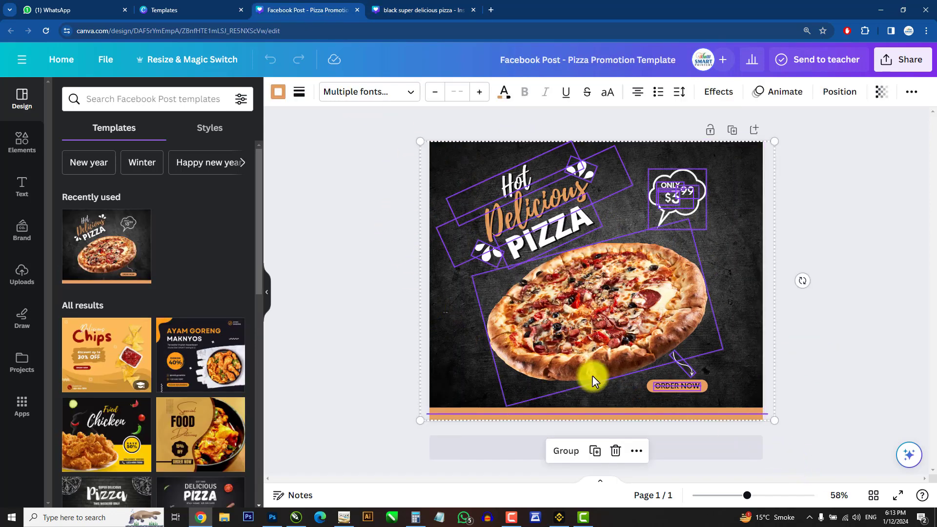
left_click(408, 9)
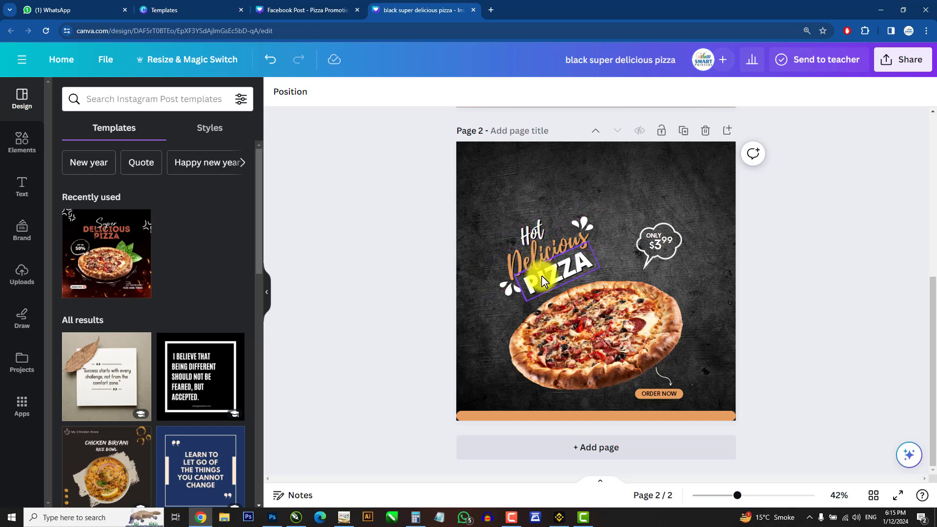
Step: Try moving the Hot, Delicious and PIZZA headline texts apart, then undo the three moves
left_click_drag(539, 230, 517, 188)
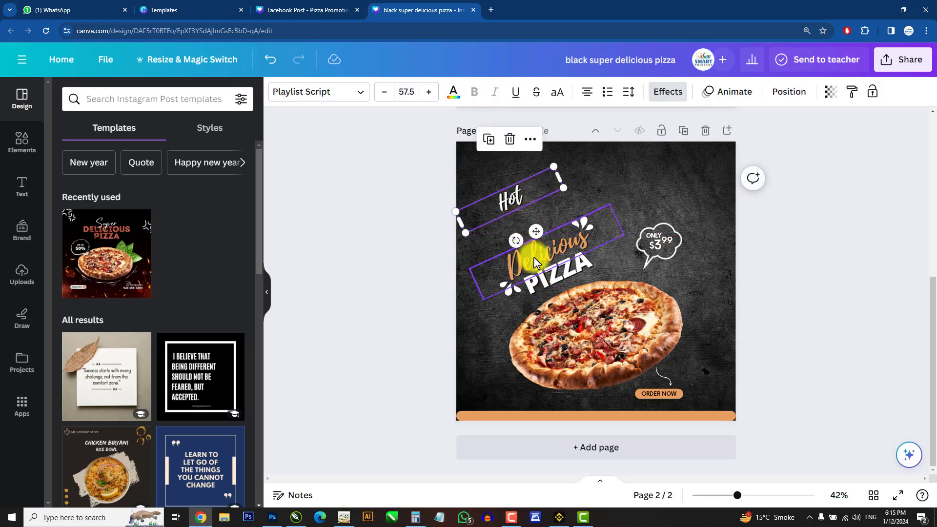
left_click_drag(534, 257, 598, 241)
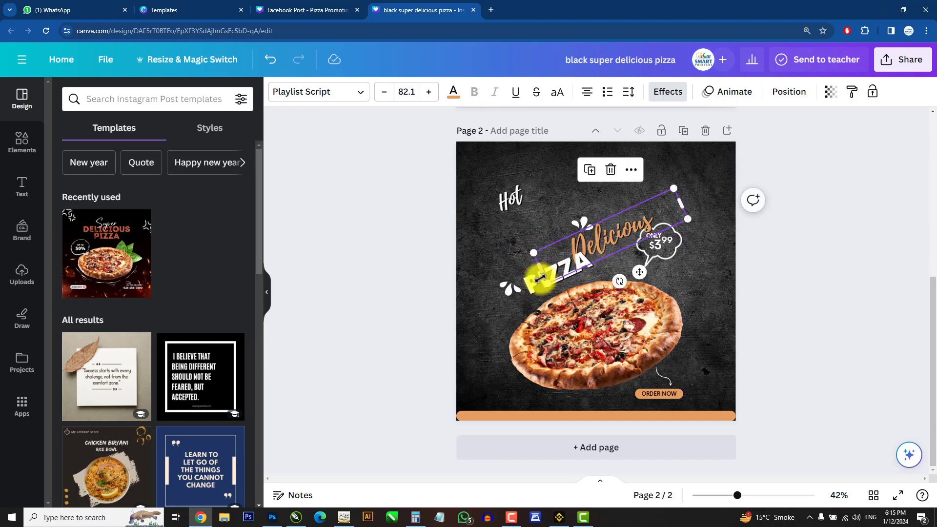
left_click_drag(528, 287, 530, 314)
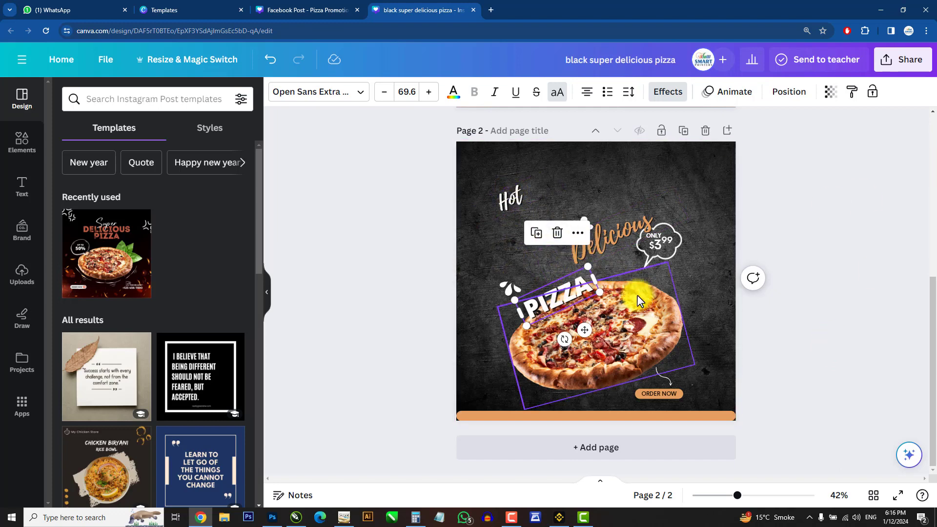
key("ctrl+z")
key("ctrl+z")
key("ctrl+z")
key("ctrl+z")
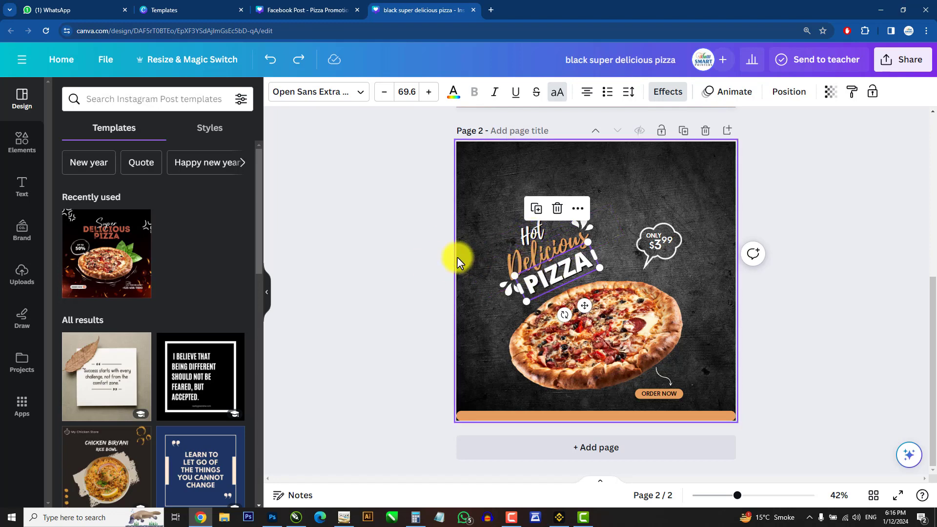
Step: Group the Hot, Delicious and PIZZA headline texts together with their white splash shapes
left_click(404, 327)
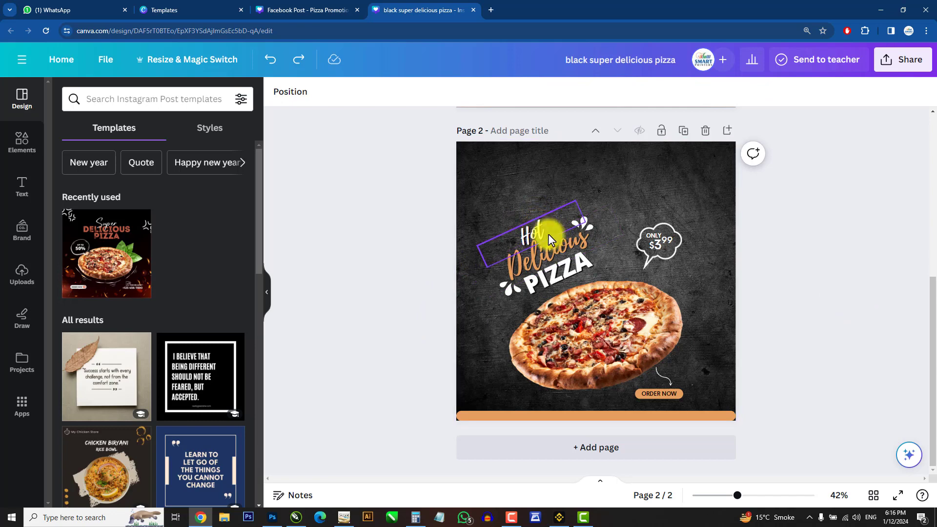
left_click(540, 222)
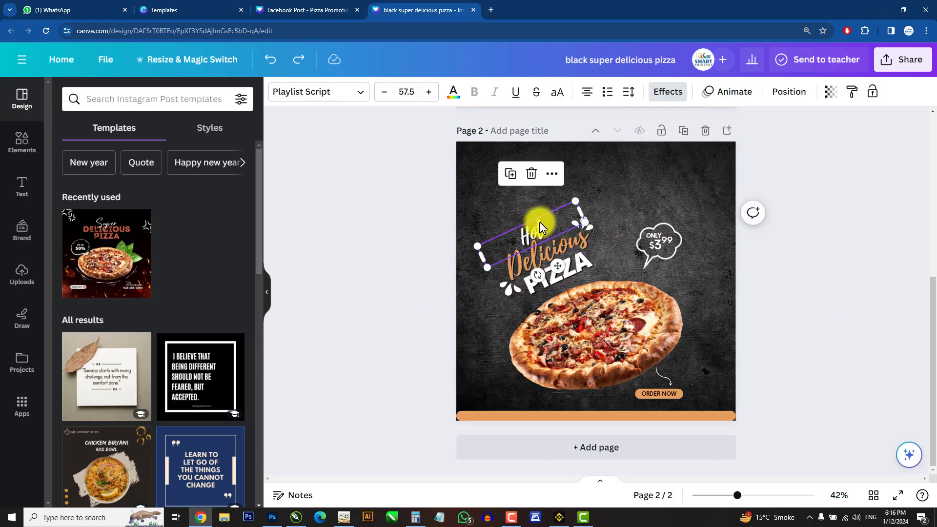
left_click(533, 261, "shift")
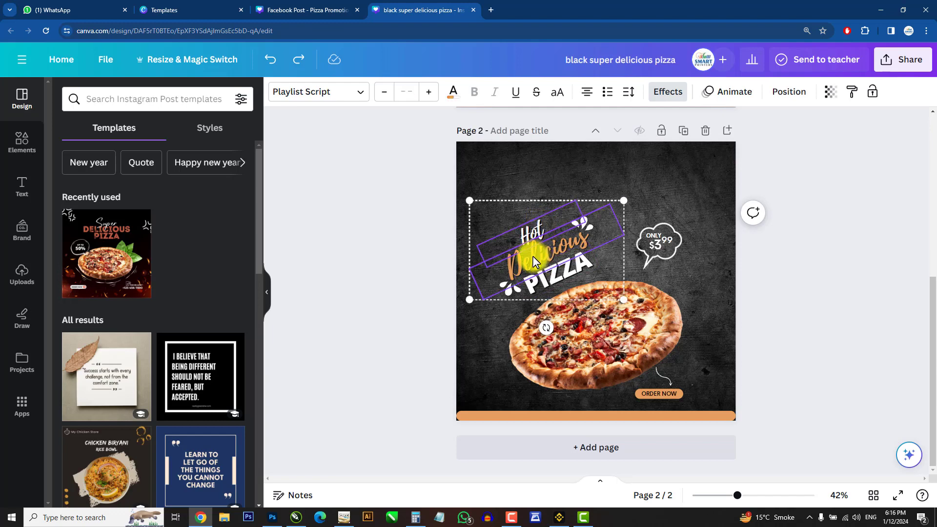
left_click(552, 277, "shift")
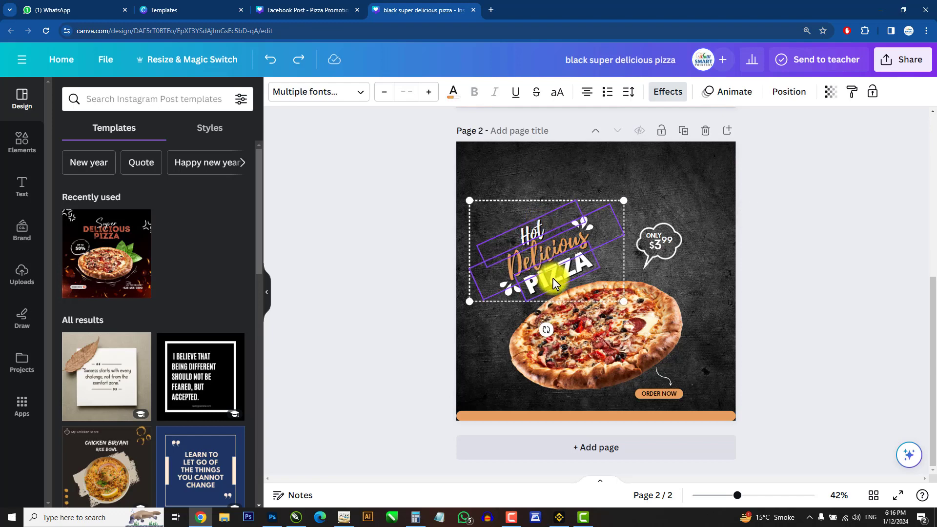
left_click(587, 224, "shift")
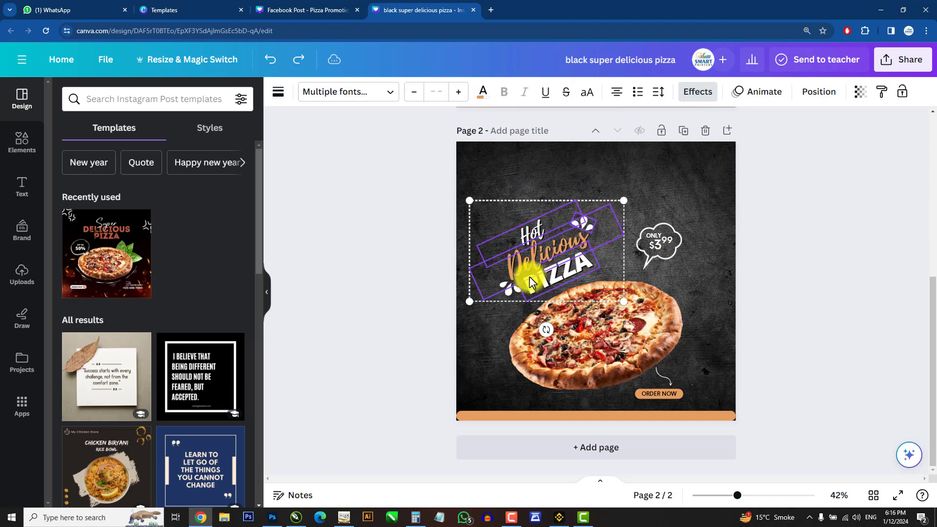
left_click(510, 289, "shift")
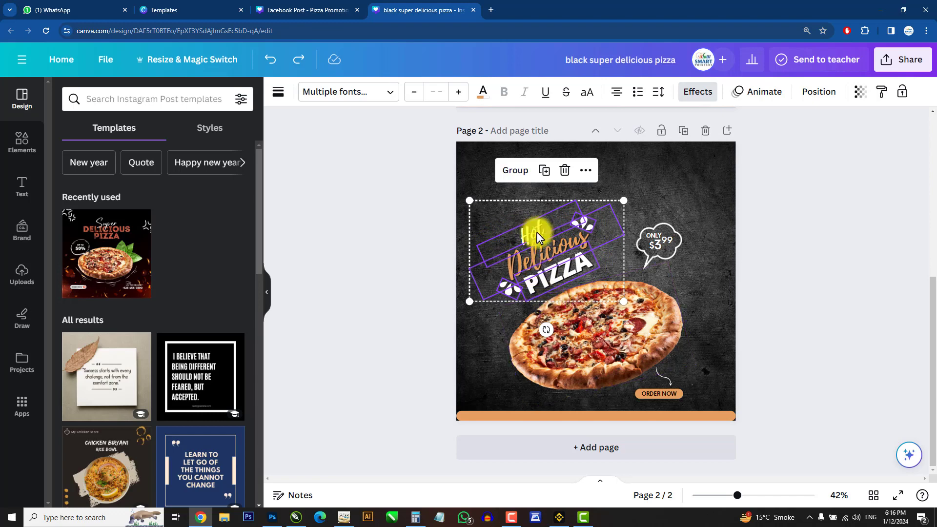
left_click(510, 172)
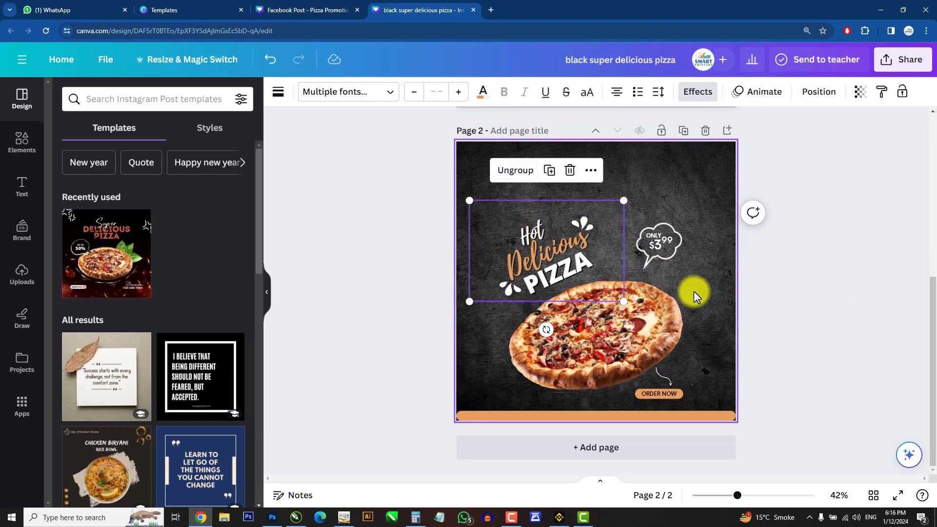
left_click(811, 295)
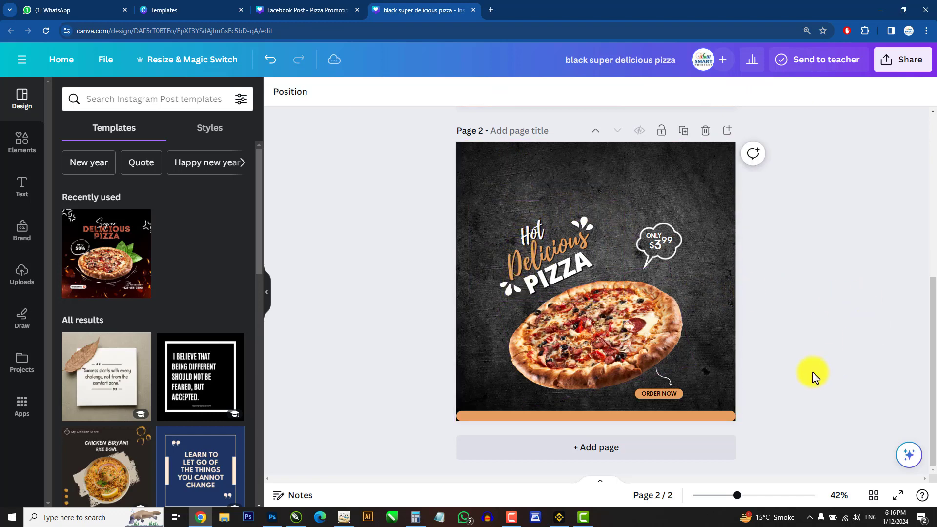
Step: Move the headline group to the upper left of page 2, enlarging and slightly rotating it
left_click(537, 228)
left_click_drag(537, 230, 521, 176)
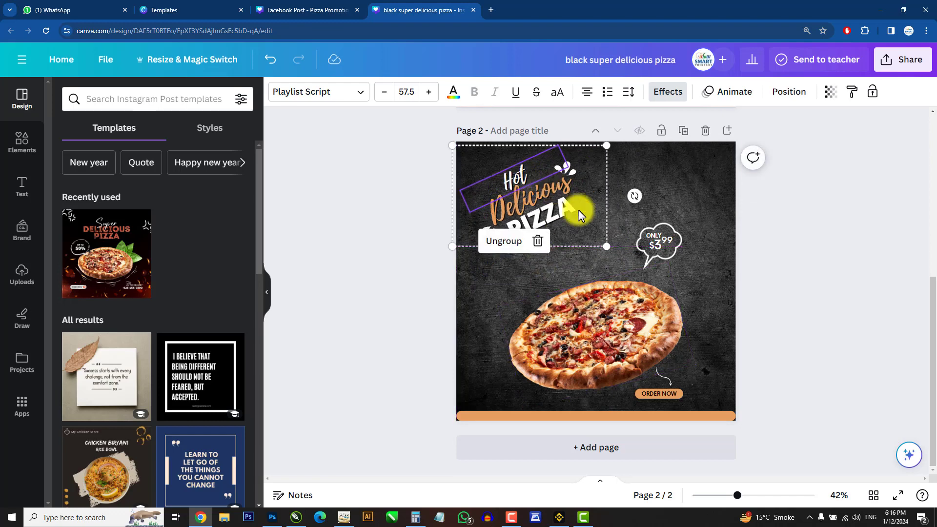
left_click_drag(607, 246, 647, 272)
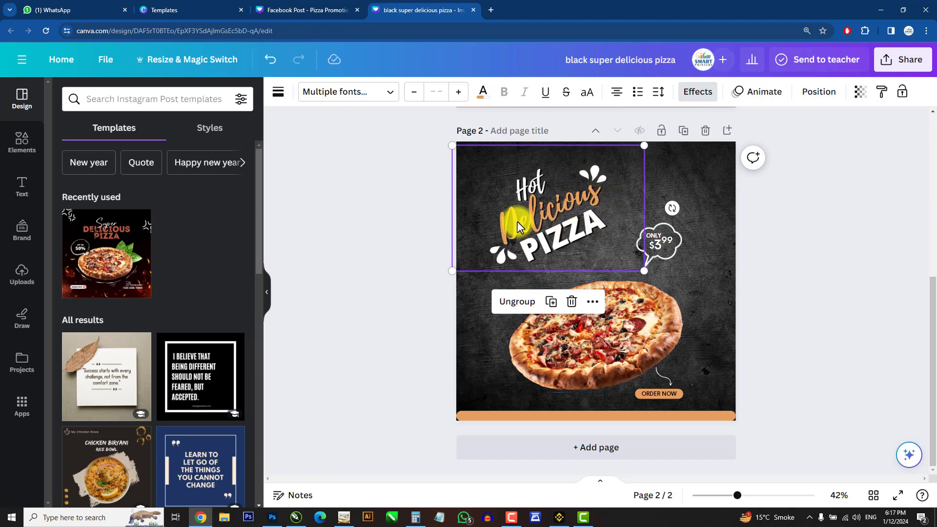
left_click_drag(673, 208, 640, 208)
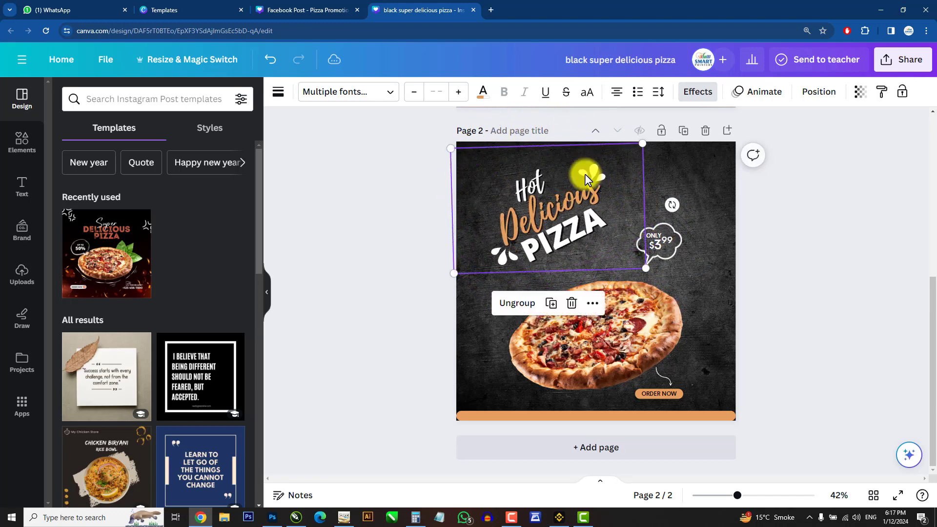
left_click_drag(587, 176, 595, 190)
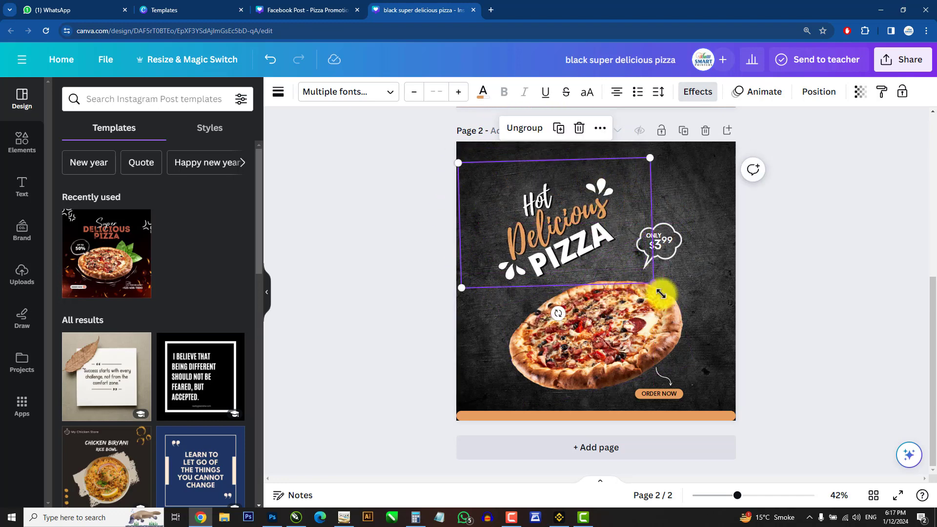
Step: Enlarge the headline group slightly on page 2 and ungroup it
mouse_move(656, 288)
left_mouse_down()
mouse_move(682, 314)
mouse_move(659, 302)
left_mouse_up()
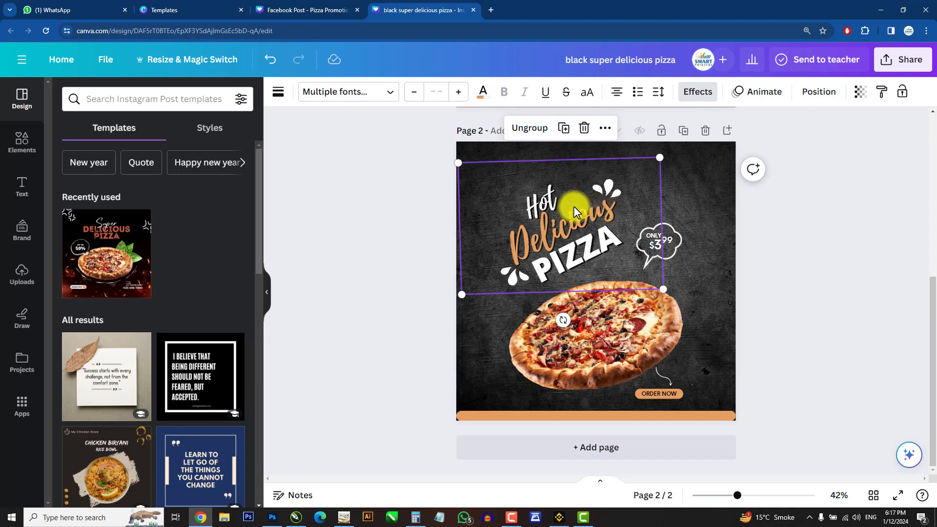
left_click(521, 129)
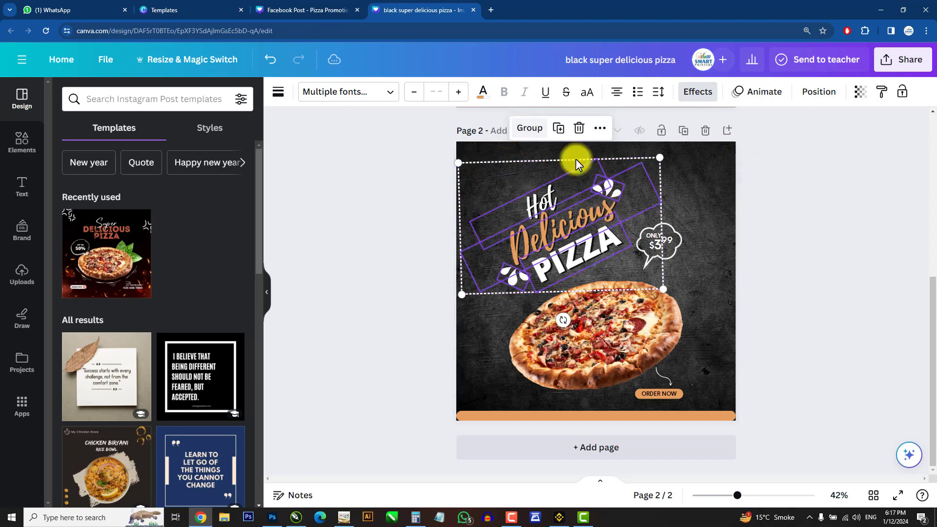
left_click(797, 280)
Step: Move the white splash shape above the headline slightly to the right
left_click(604, 183)
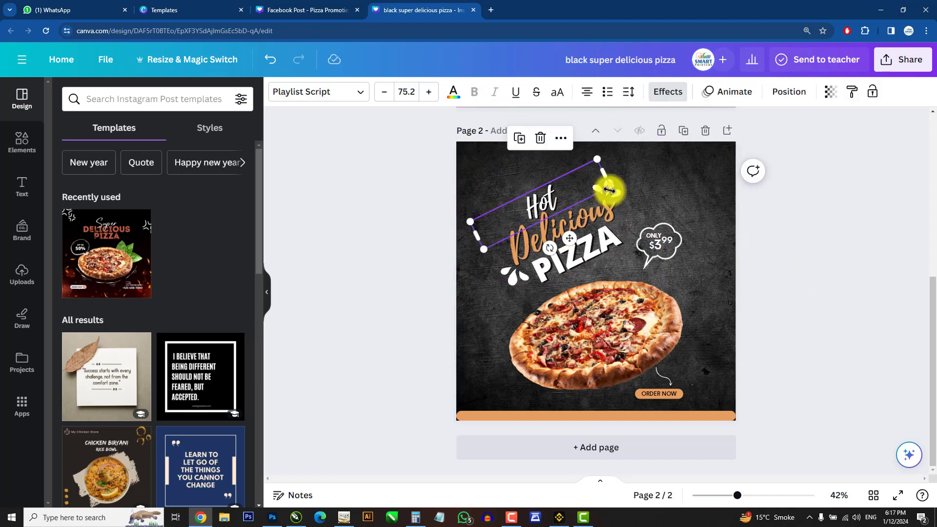
left_click(822, 244)
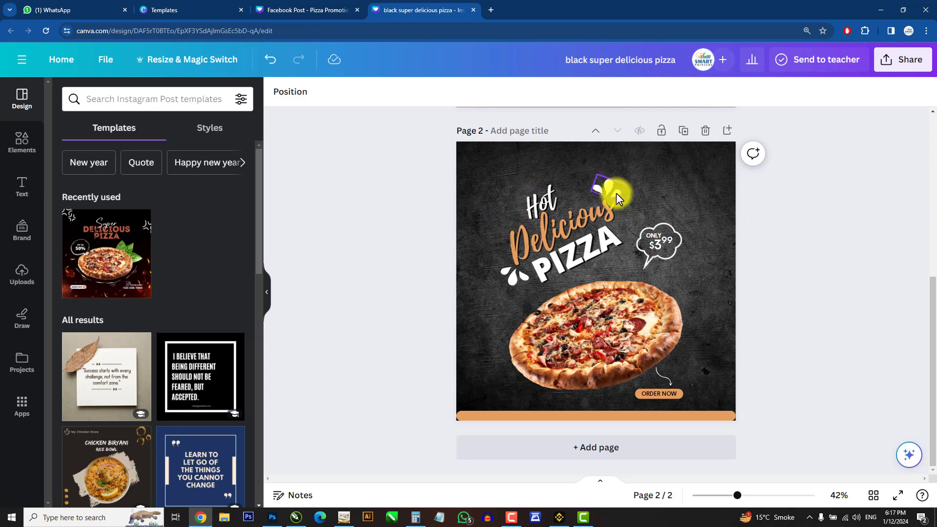
left_click_drag(616, 192, 637, 190)
Step: Enlarge the PIZZA headline text to about 98.6
left_click(610, 239)
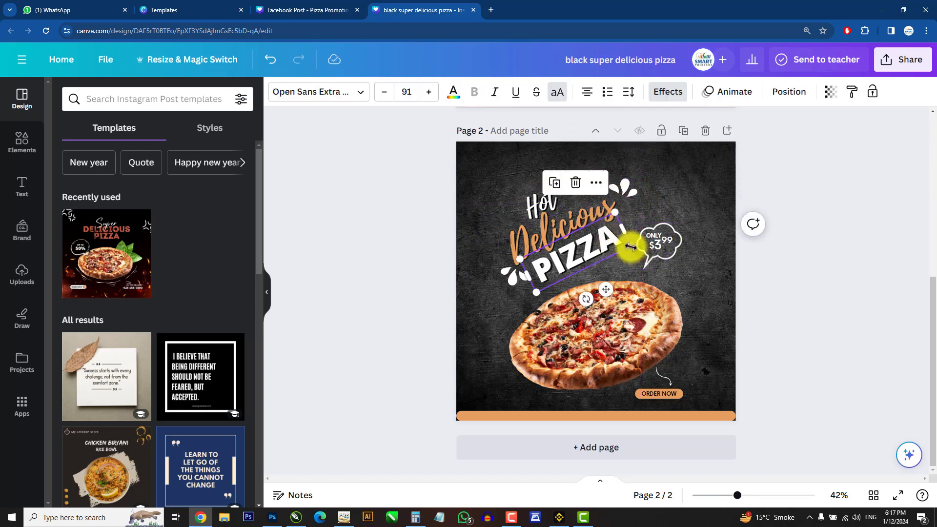
left_click_drag(631, 247, 643, 264)
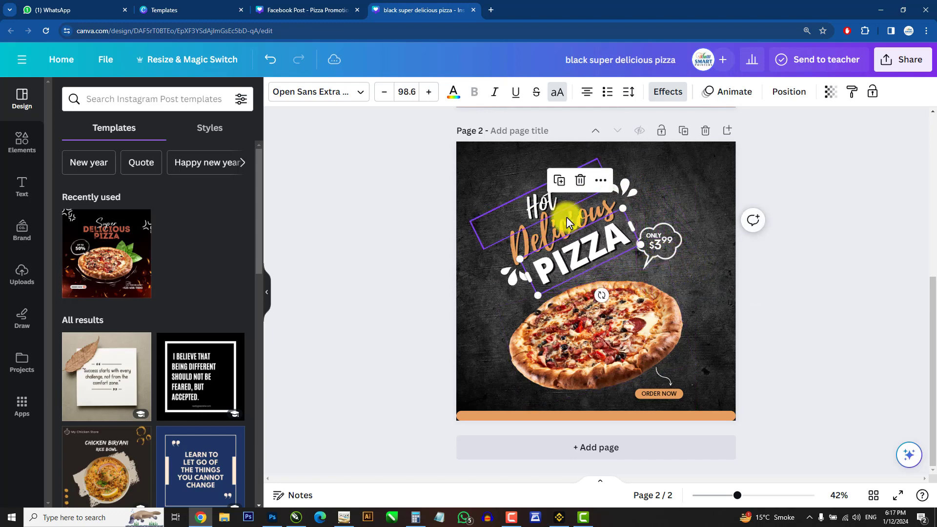
left_click(793, 274)
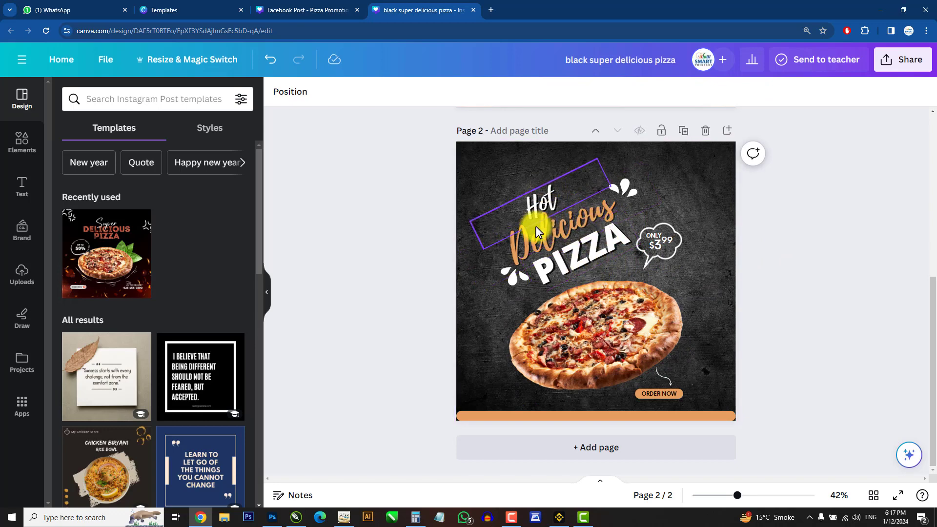
left_click(549, 195)
left_click(562, 200)
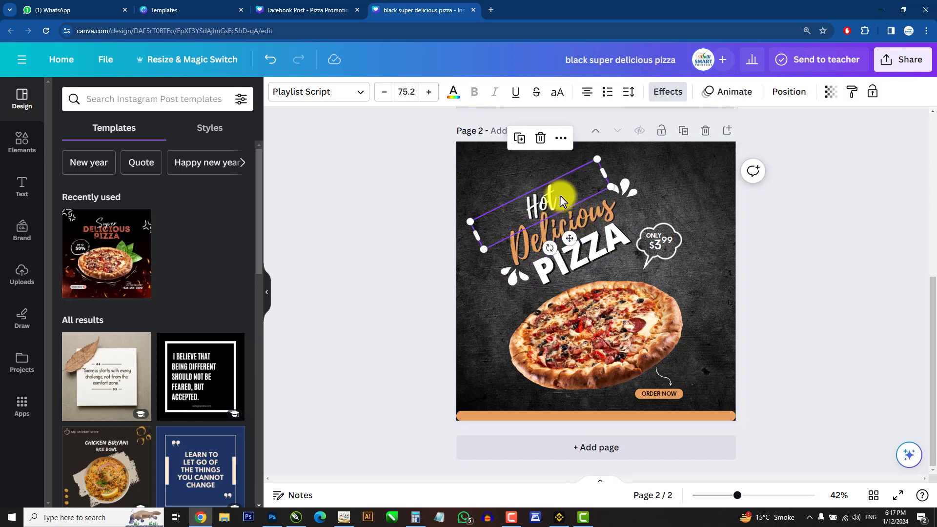
left_click(582, 214)
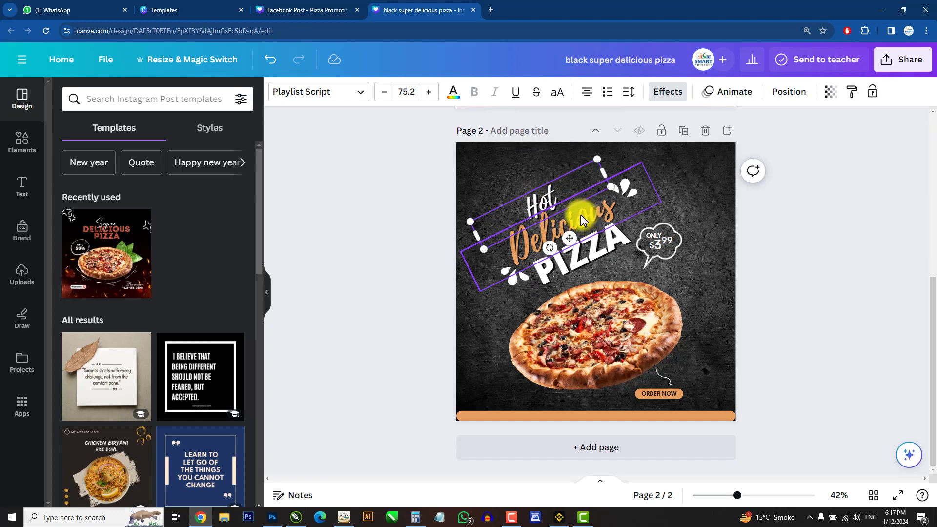
left_click(580, 215, "shift")
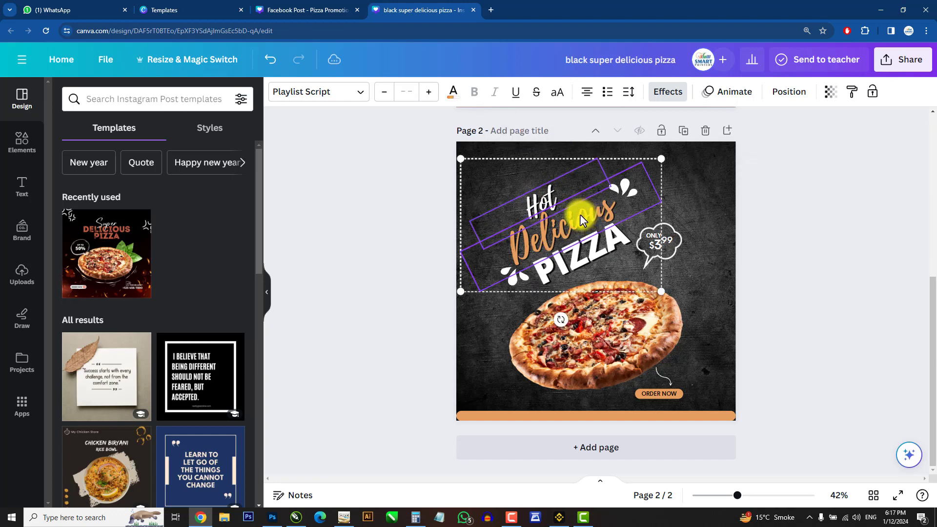
left_click(572, 254, "shift")
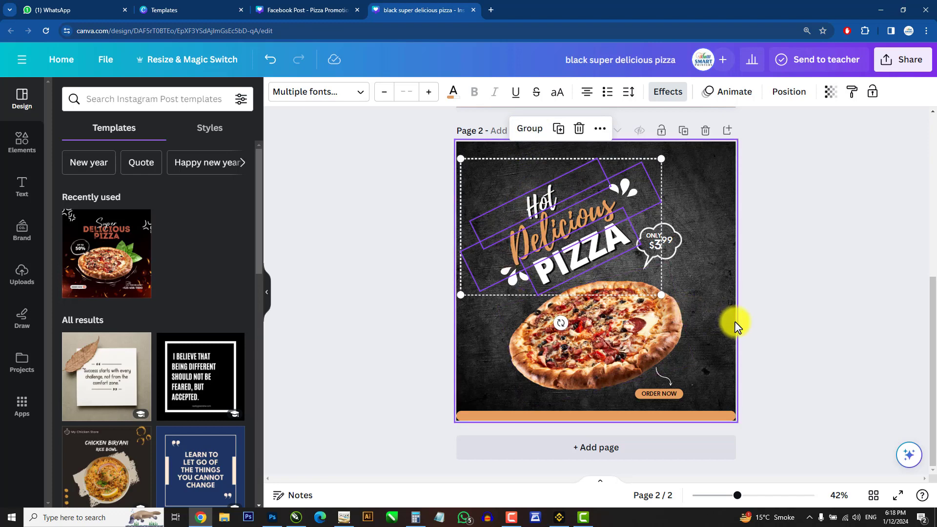
left_click(776, 361)
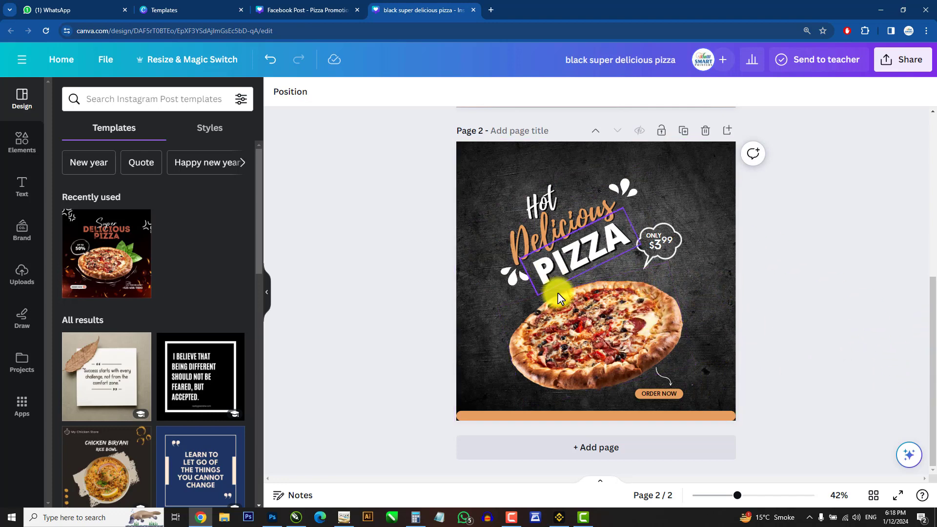
Step: Delete the ORDER NOW button label from the bottom of page 1
left_click_drag(935, 399, 935, 214)
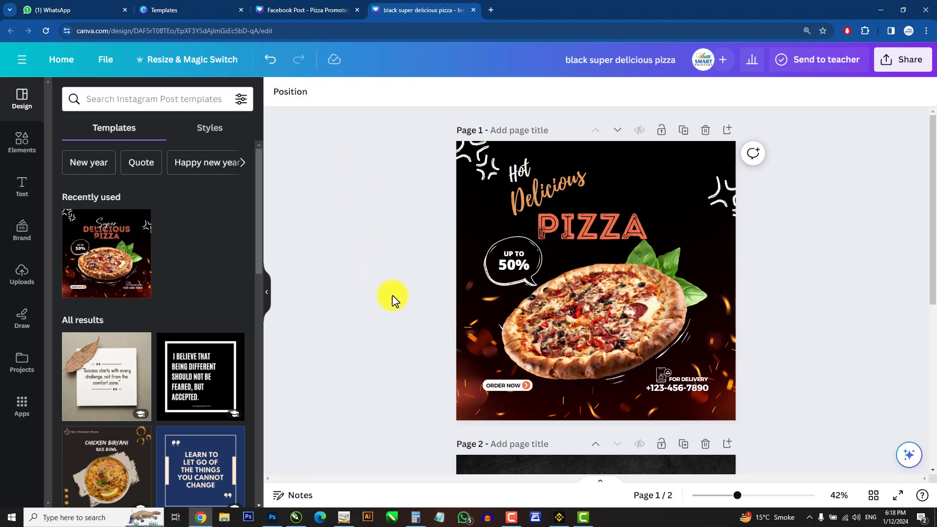
left_click(496, 385)
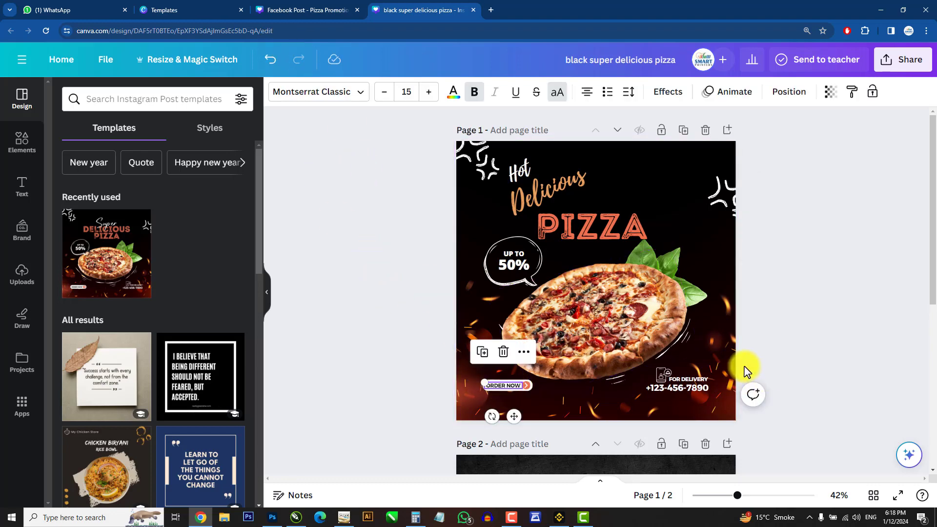
left_click(746, 372)
left_click(512, 388)
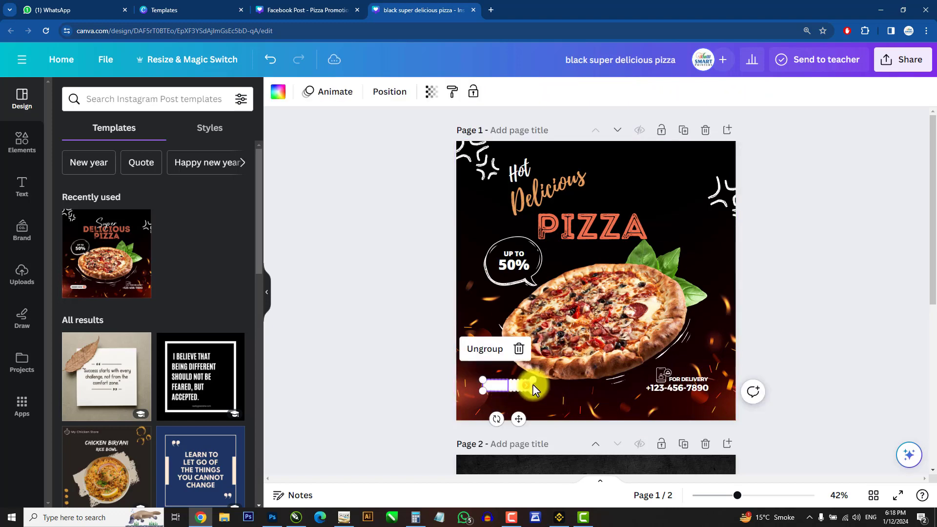
left_click(533, 385)
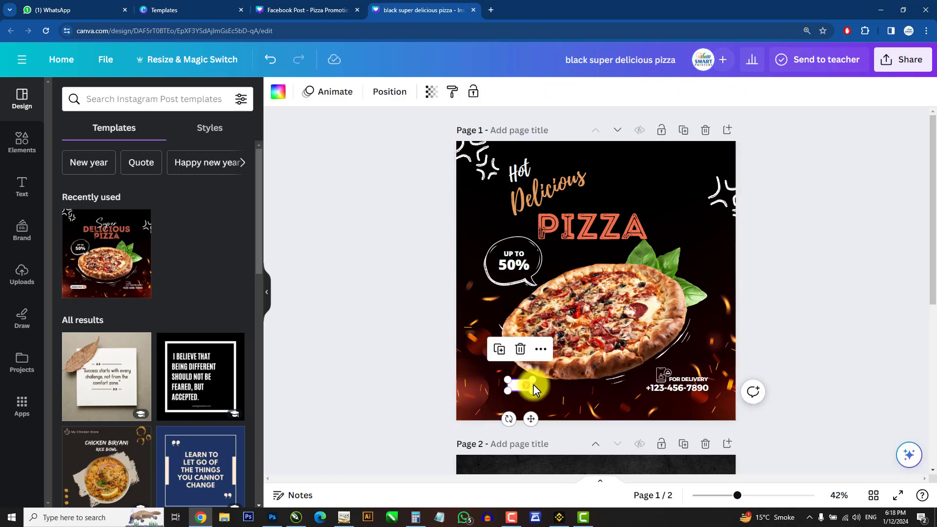
key("Delete")
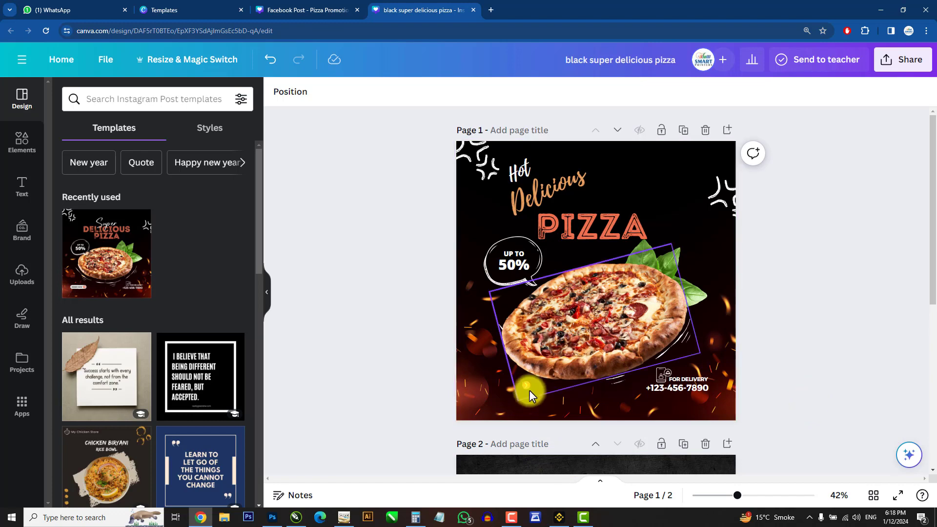
left_click(525, 383)
left_click(318, 205)
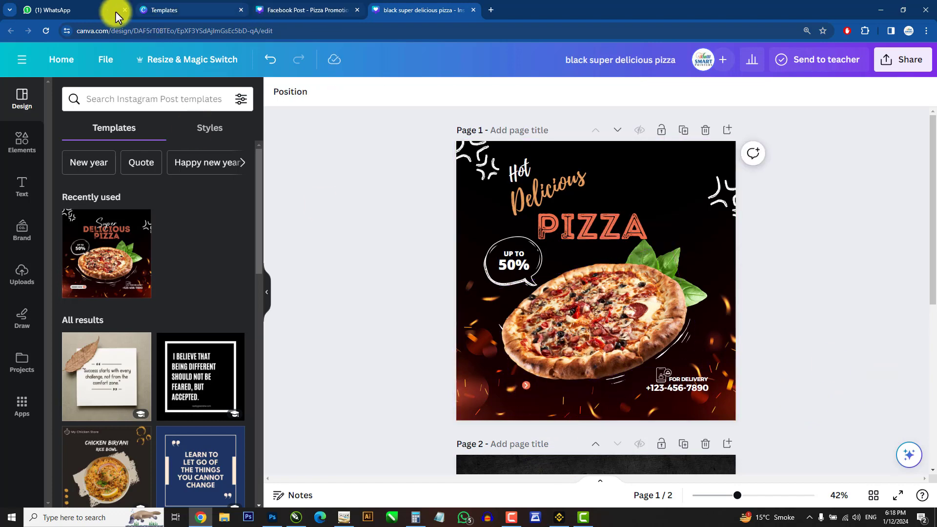
Step: Open the Orange and Black Bold Delicious Pizza Mobile Video template from the pizza templates for customizing
left_click(197, 7)
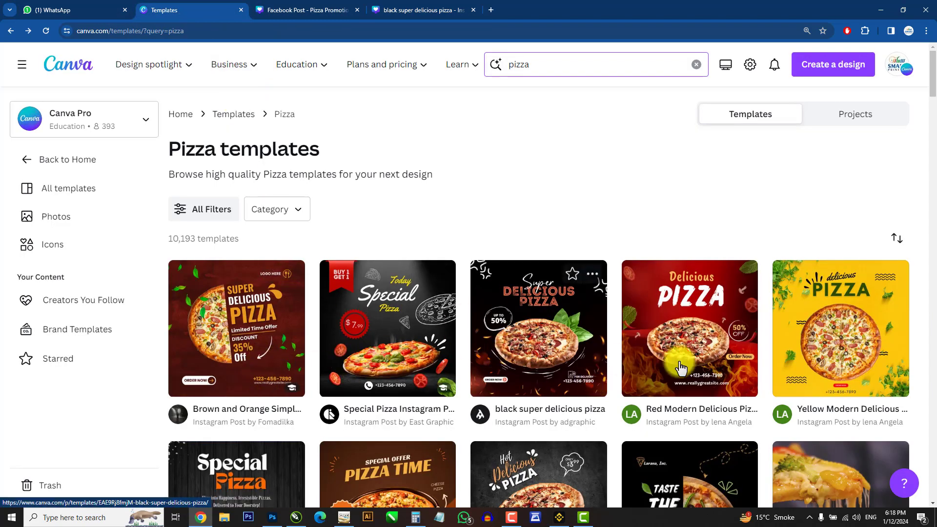
scroll(576, 371, "down", 4)
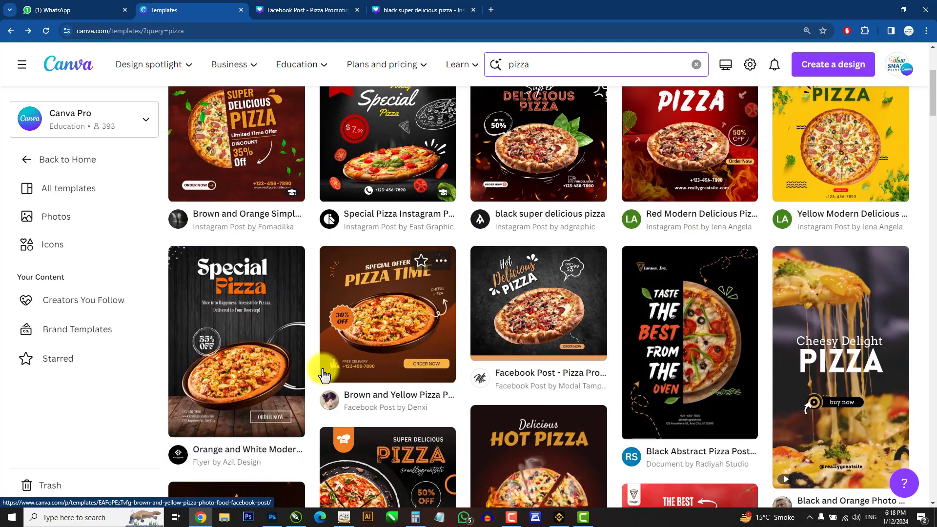
scroll(488, 341, "down", 1)
scroll(508, 332, "down", 2)
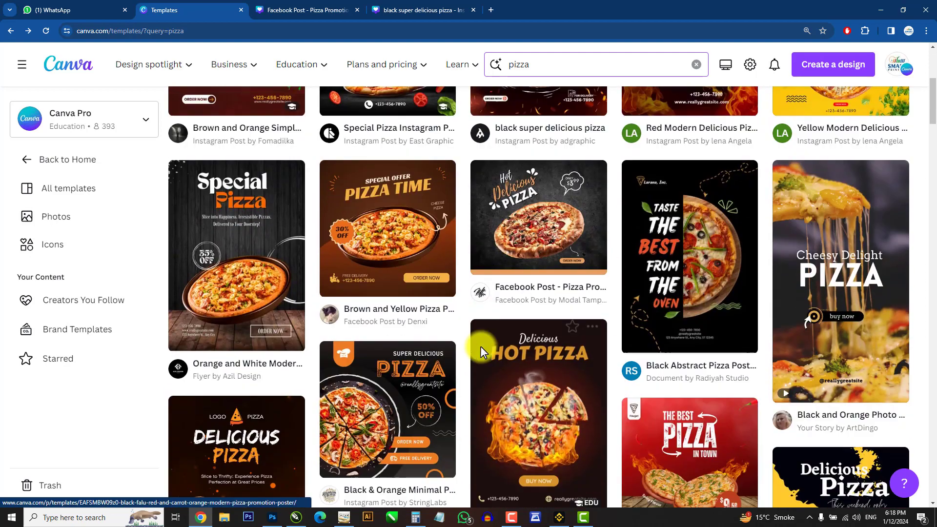
scroll(477, 365, "down", 5)
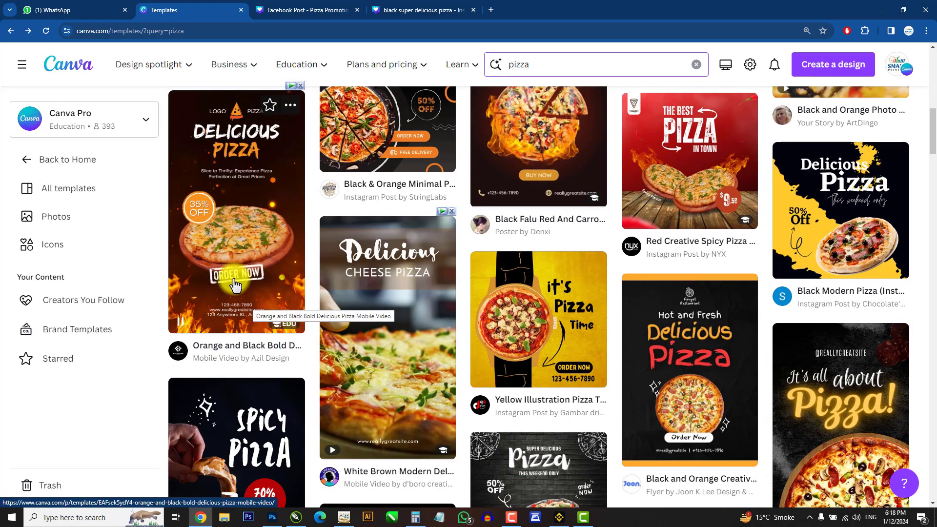
left_click(236, 283)
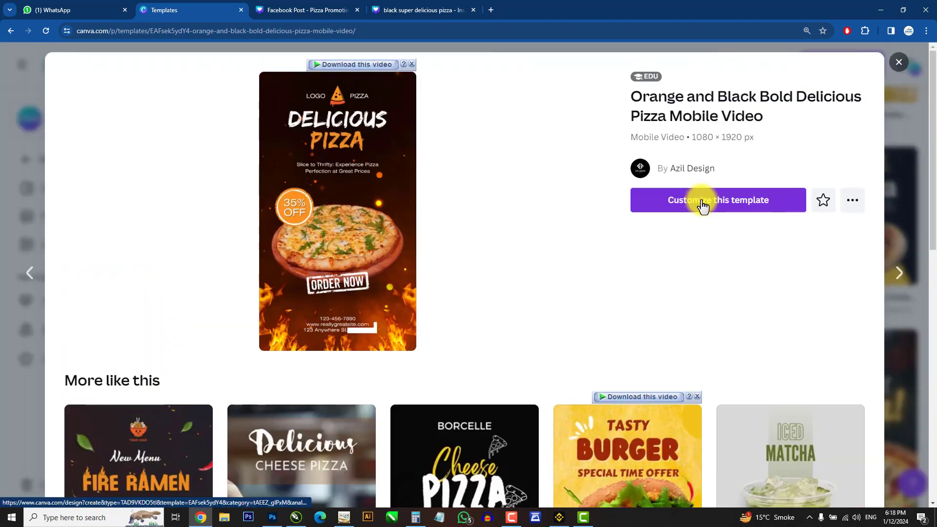
left_click(702, 203)
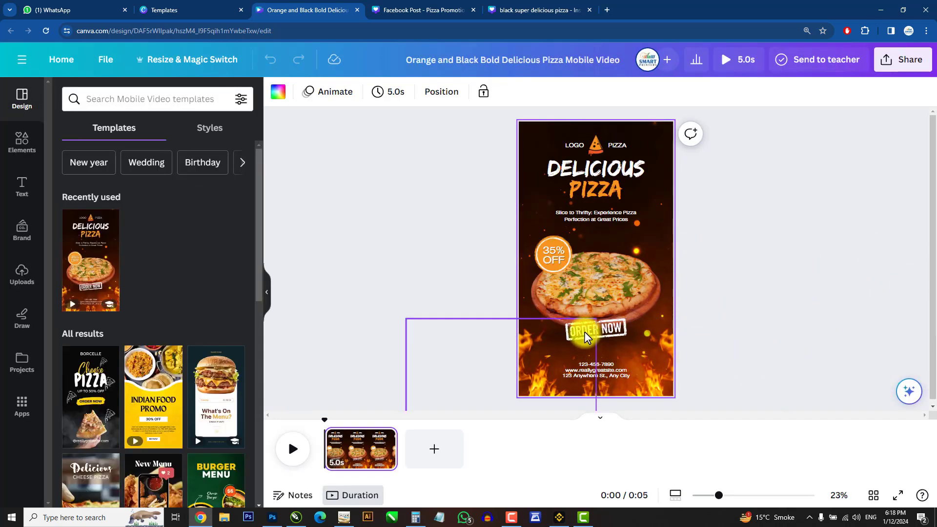
Step: Copy the ORDER NOW stamp from the video template and paste it at the bottom of page 1 below the pizza
left_click(614, 332)
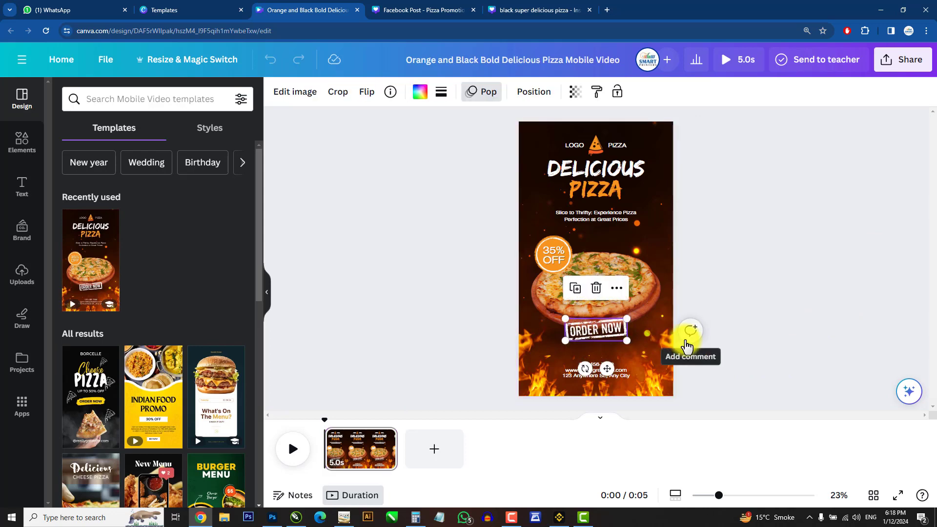
left_click(426, 9)
left_click(543, 10)
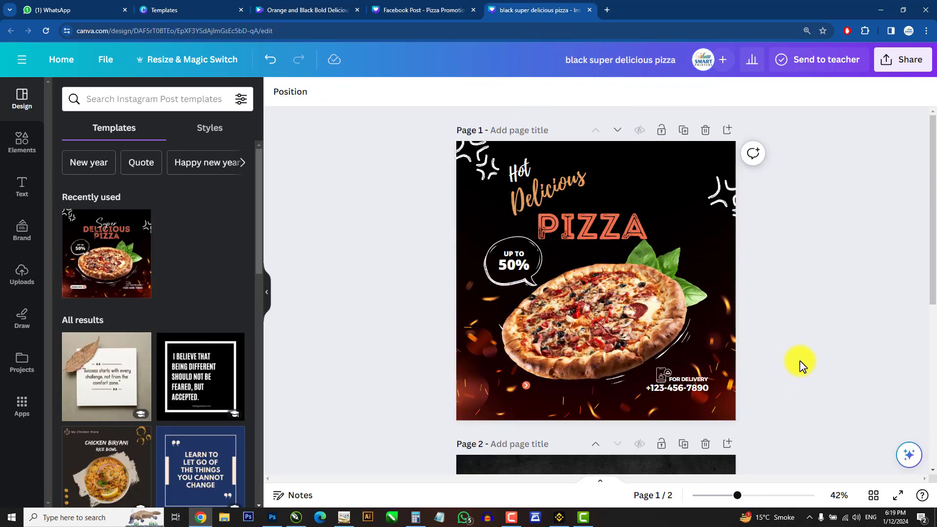
key("ctrl+v")
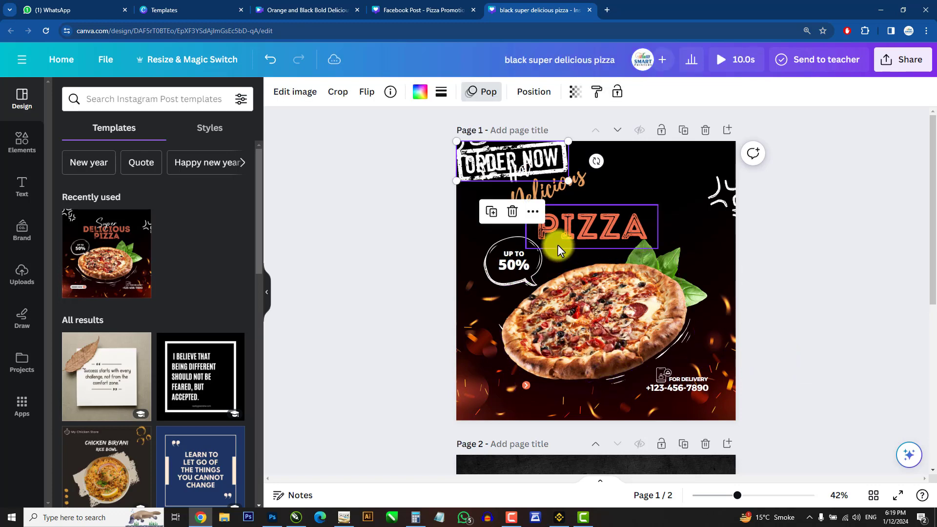
left_click_drag(523, 144, 594, 369)
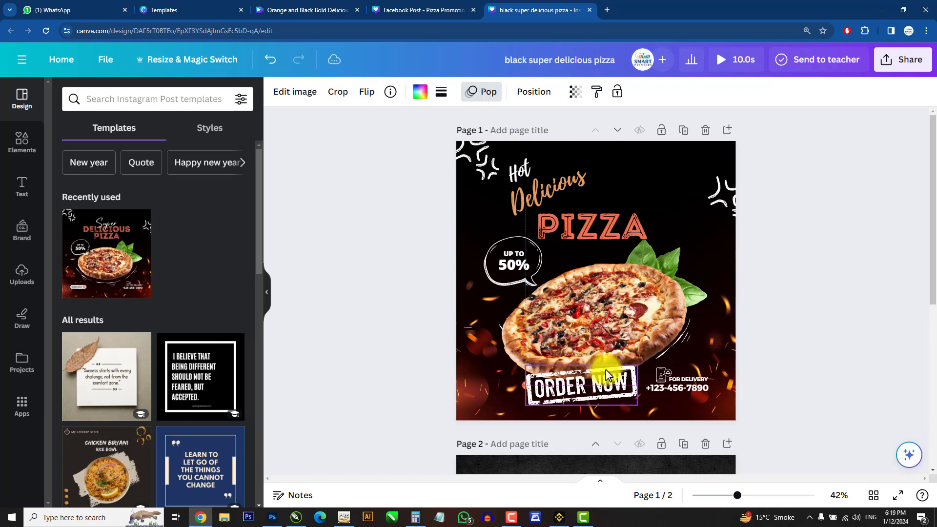
left_click(860, 378)
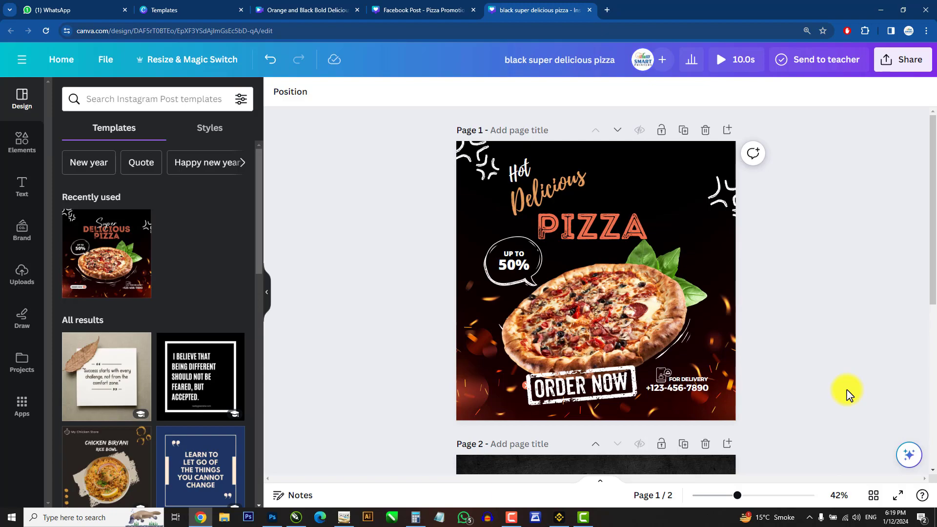
Step: Browse the pizza template results for more elements to reuse
left_click(196, 10)
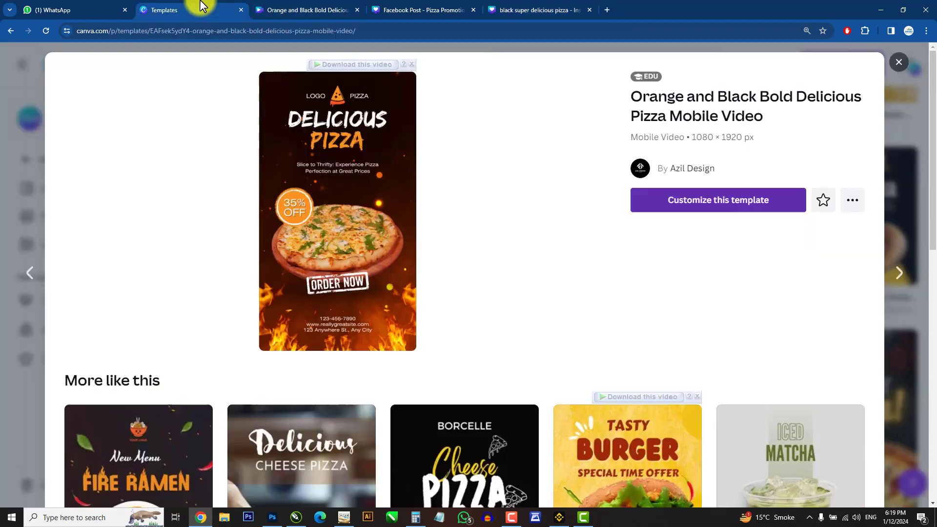
left_click(894, 66)
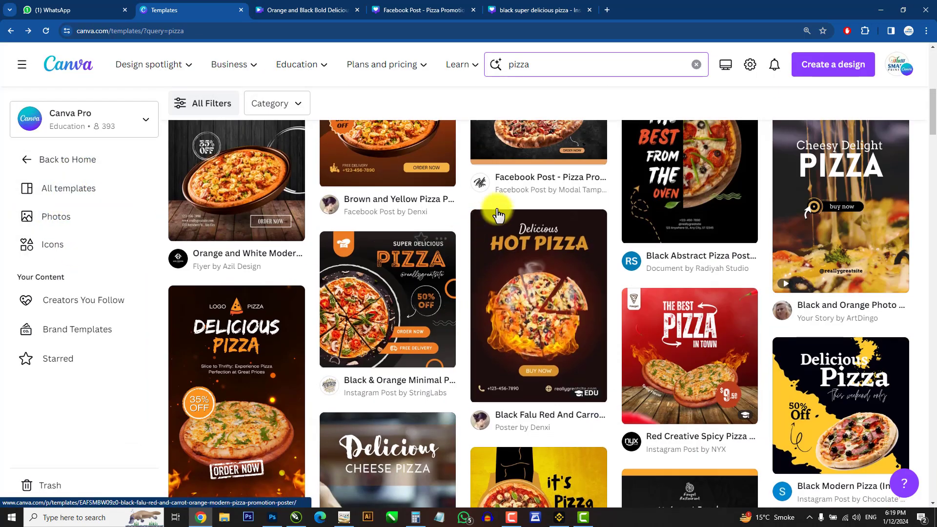
scroll(482, 158, "up", 4)
scroll(482, 159, "up", 4)
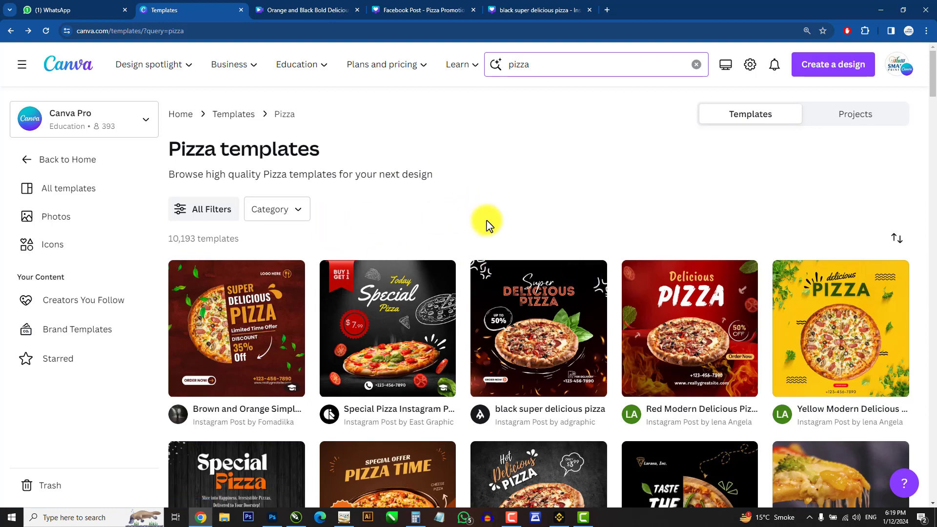
scroll(425, 454, "down", 3)
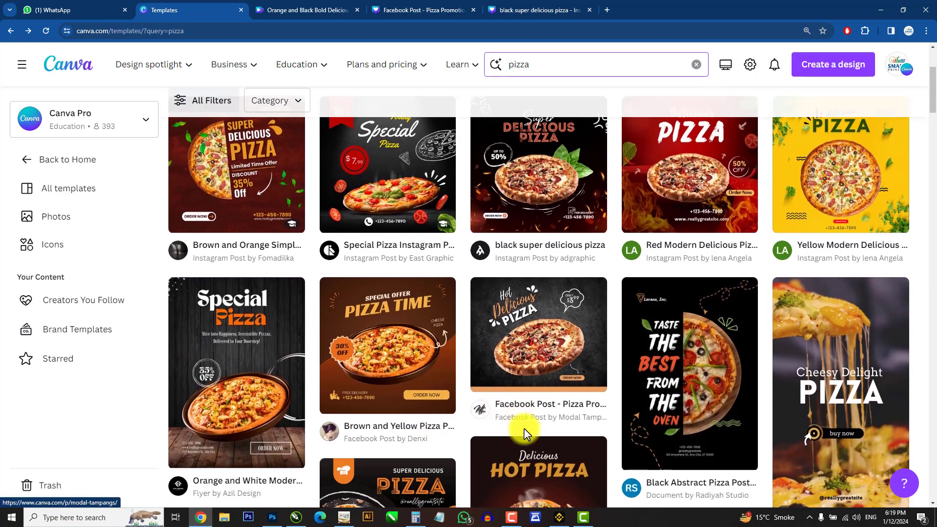
scroll(524, 428, "down", 2)
scroll(369, 408, "down", 5)
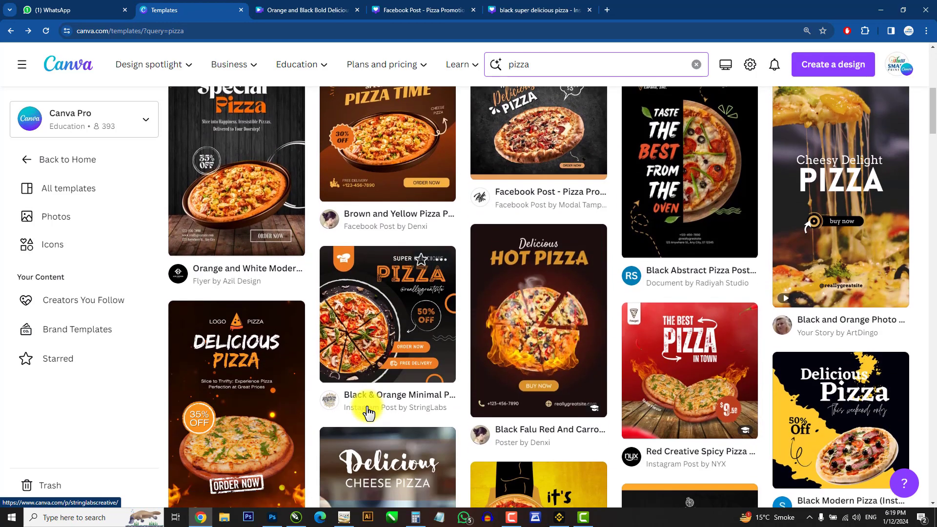
scroll(597, 418, "down", 4)
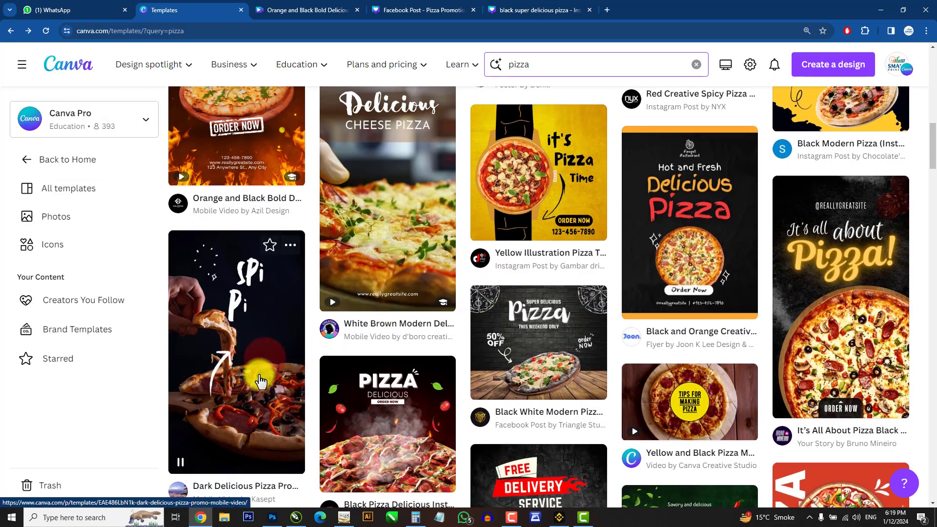
Step: Search the templates for father's day and browse through the results
scroll(251, 371, "down", 12)
scroll(259, 382, "up", 20)
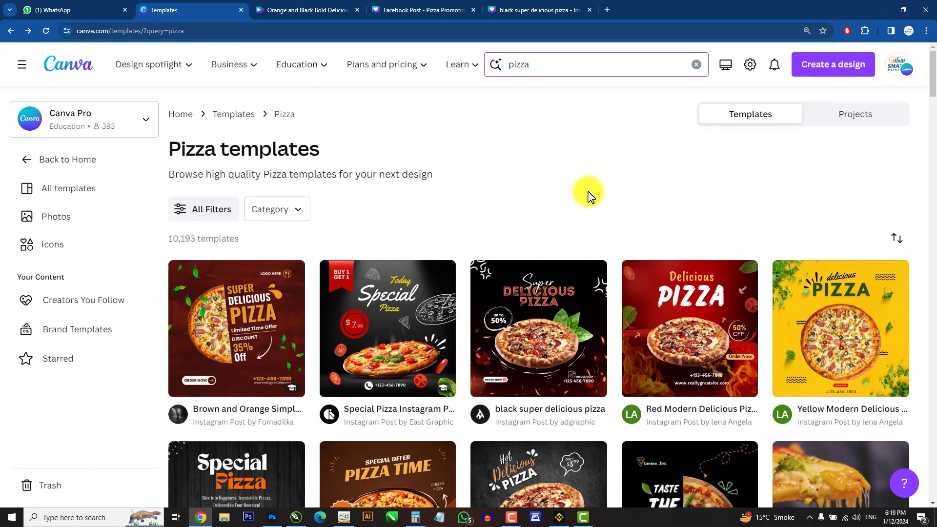
left_click(697, 65)
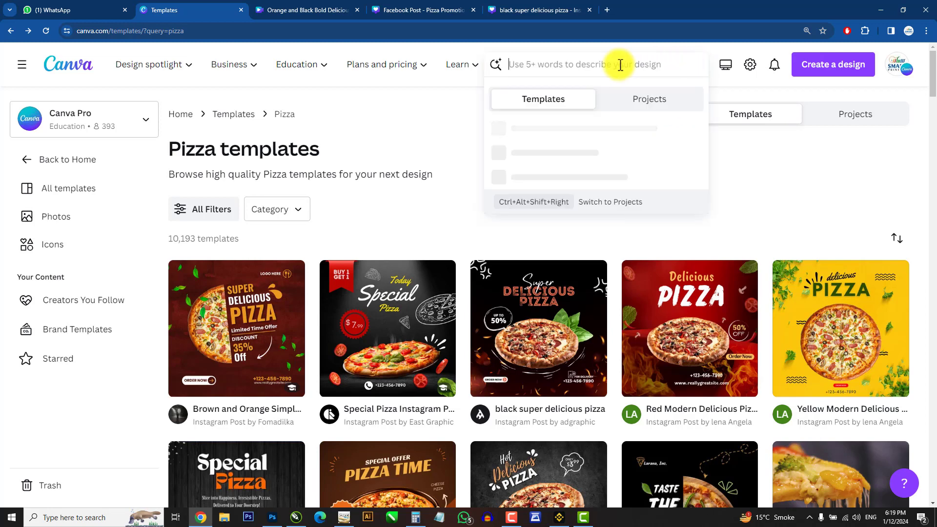
type("father's")
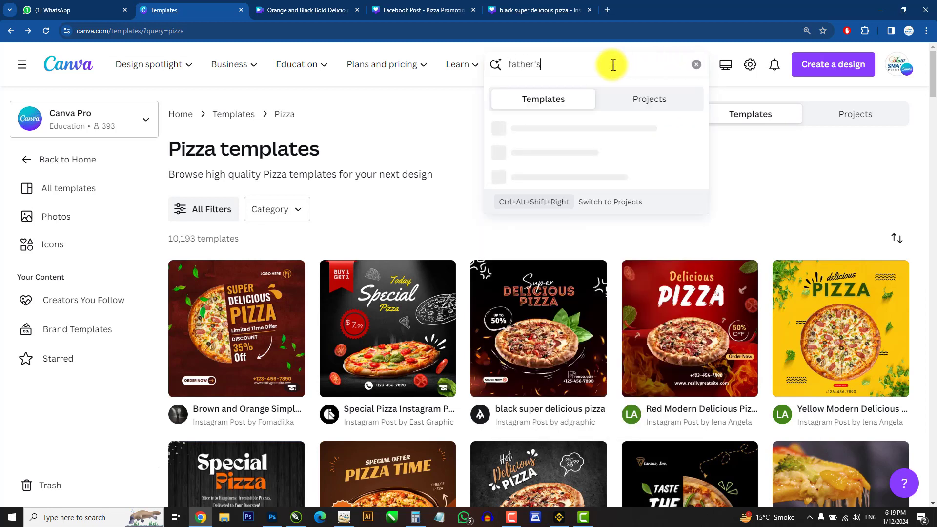
type(" day")
key("Return")
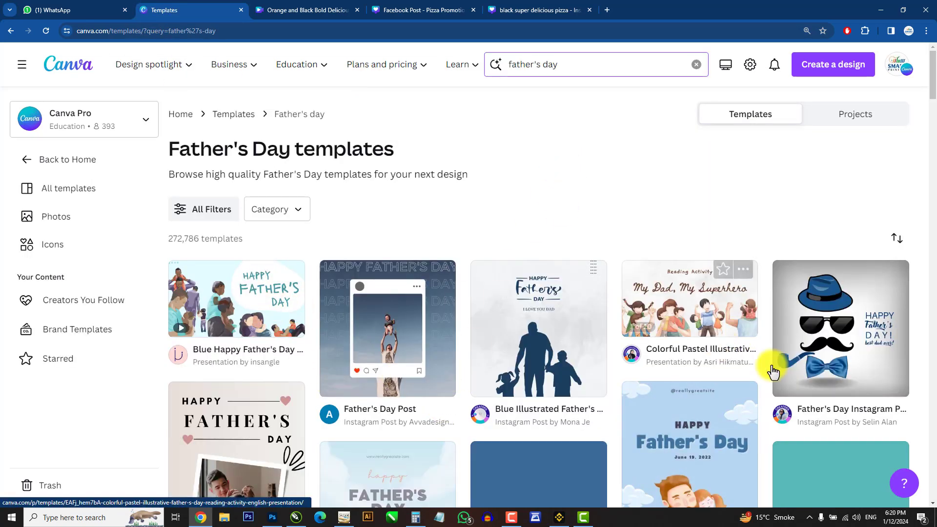
scroll(629, 456, "down", 4)
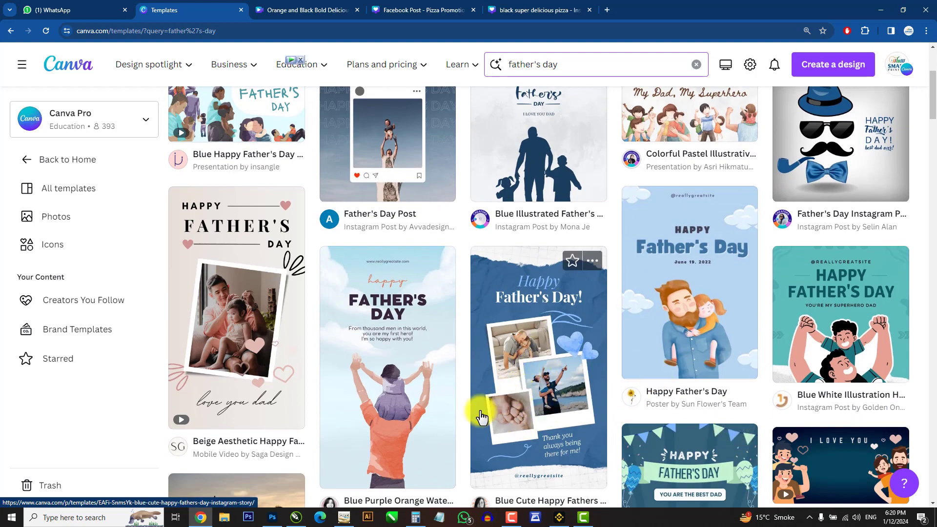
scroll(425, 440, "down", 5)
scroll(424, 442, "up", 12)
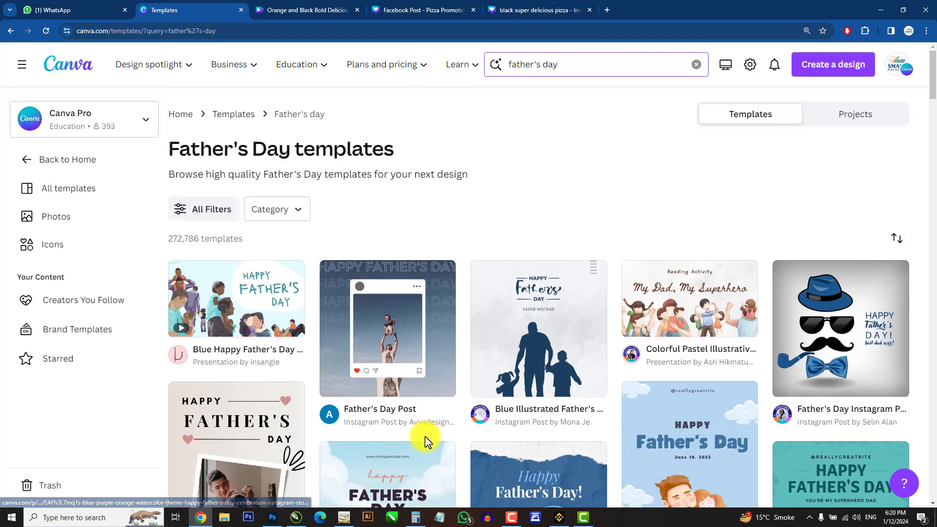
Step: Search the templates for birthday card and browse through the results
left_click(696, 64)
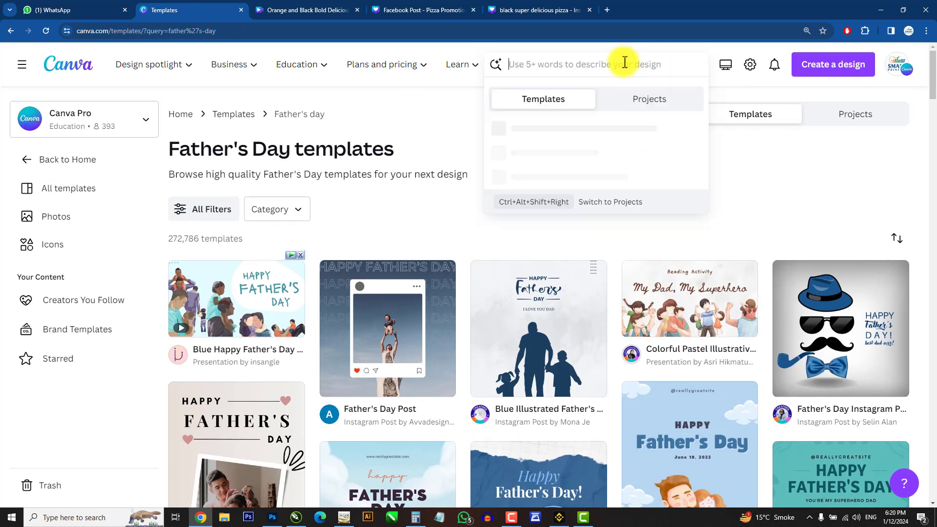
type("bl")
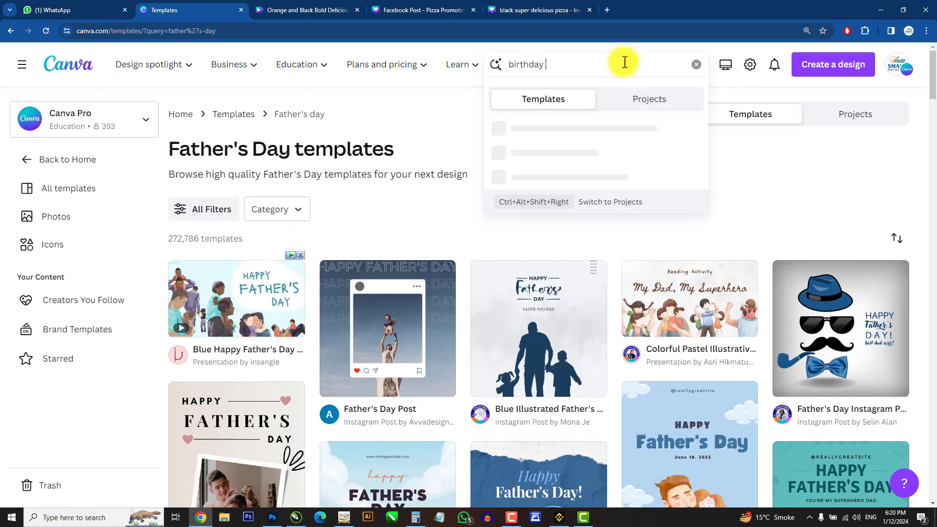
key("Return")
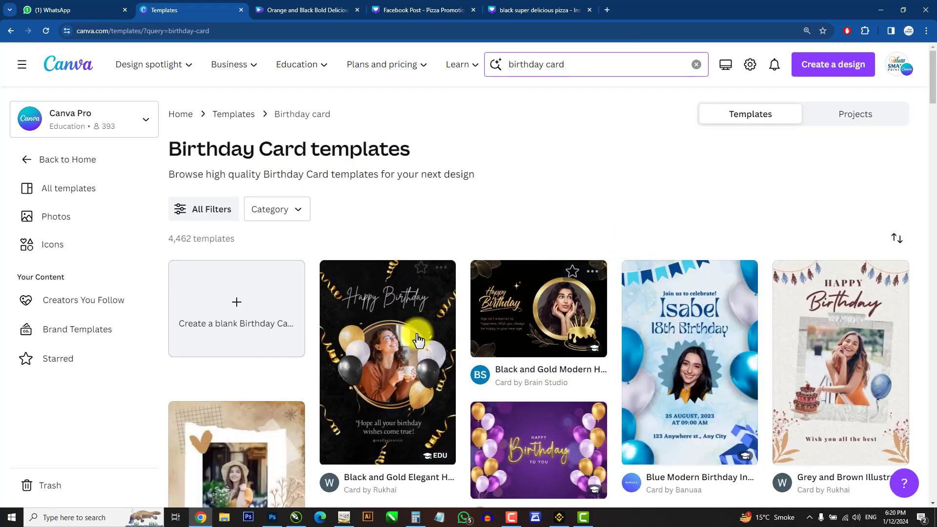
scroll(846, 357, "down", 1)
scroll(243, 343, "down", 3)
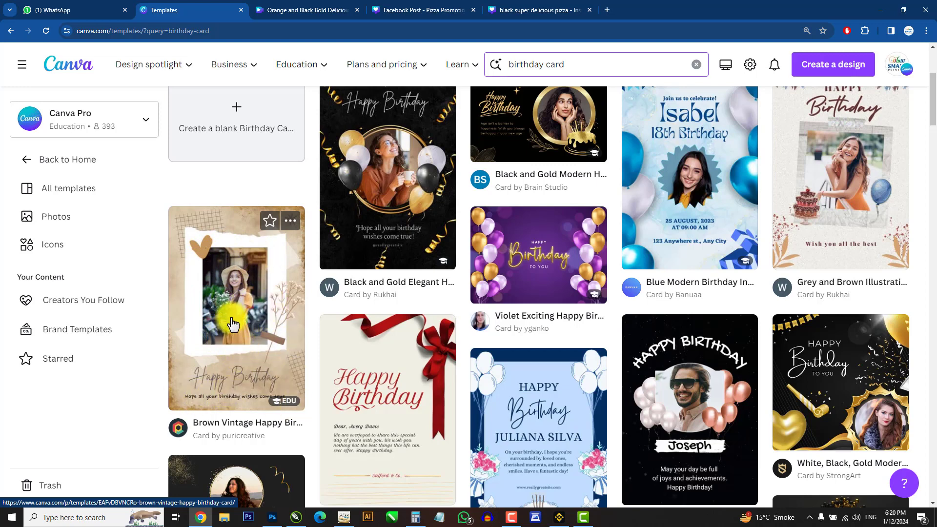
scroll(566, 439, "down", 5)
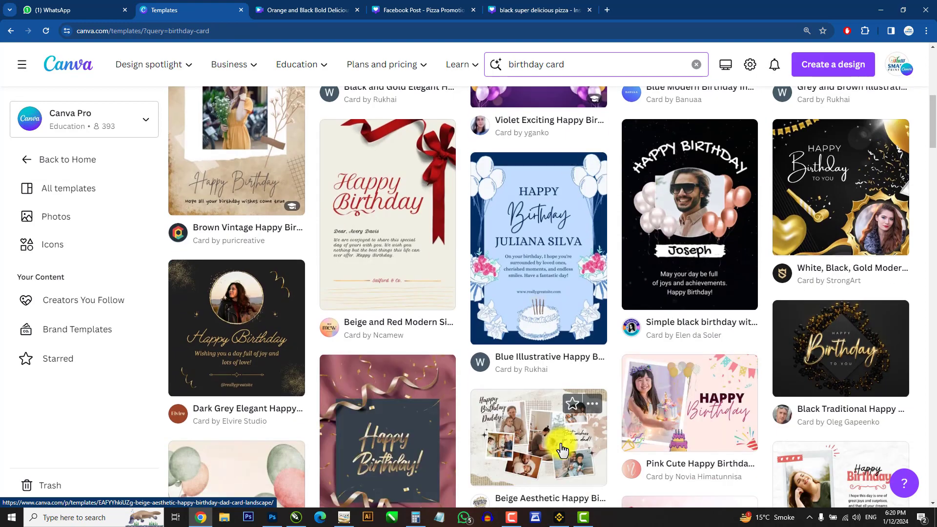
scroll(562, 447, "up", 8)
scroll(562, 448, "up", 1)
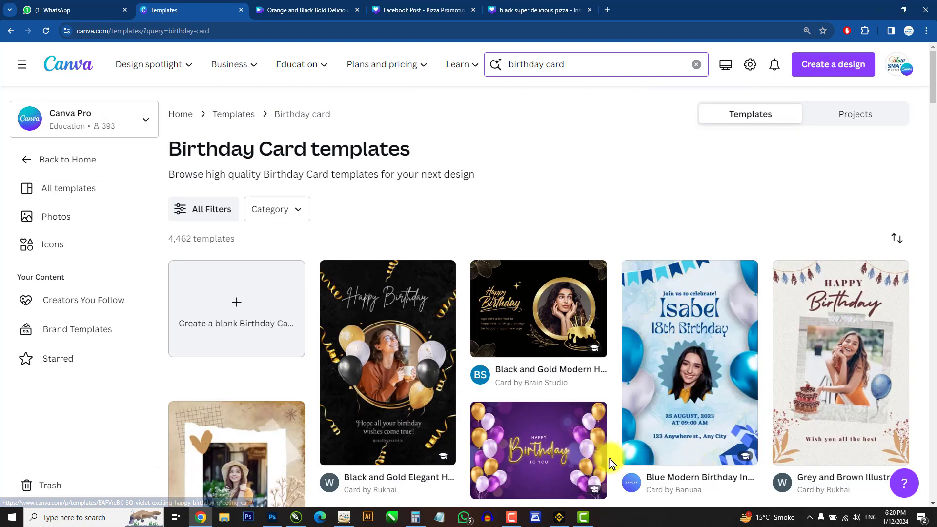